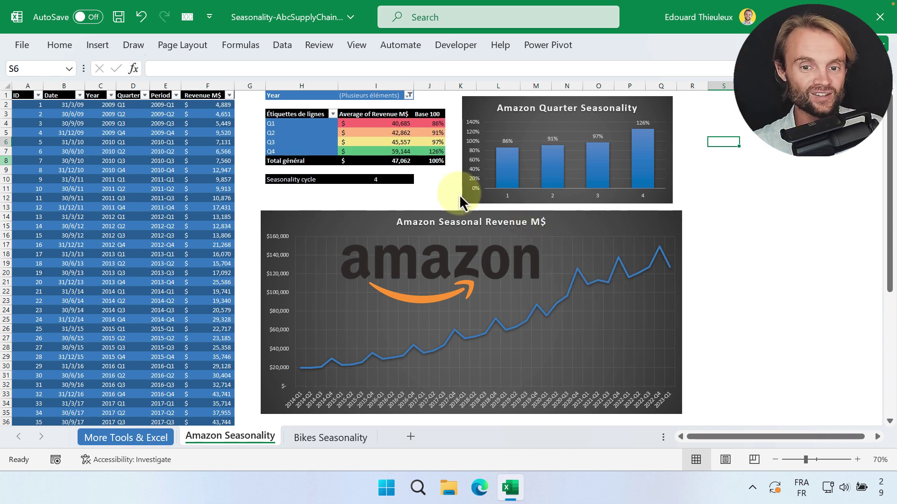
click(378, 179)
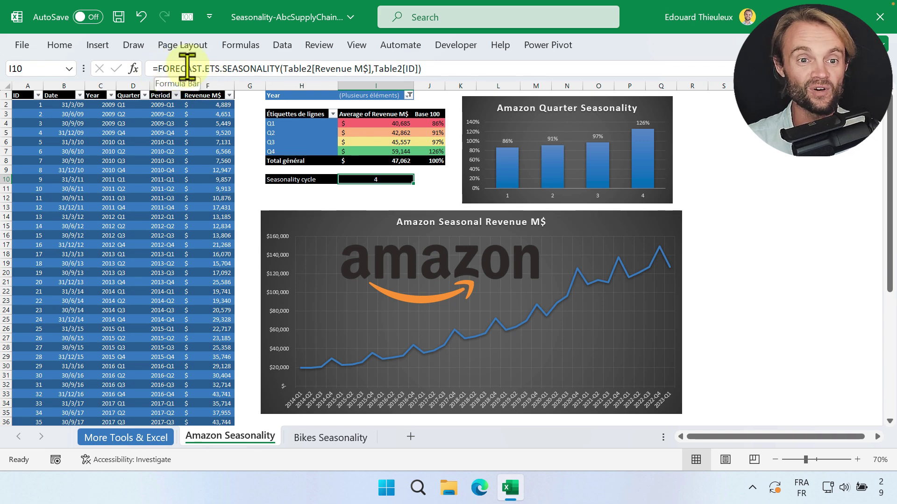
click(314, 68)
drag(212, 94, 607, 78)
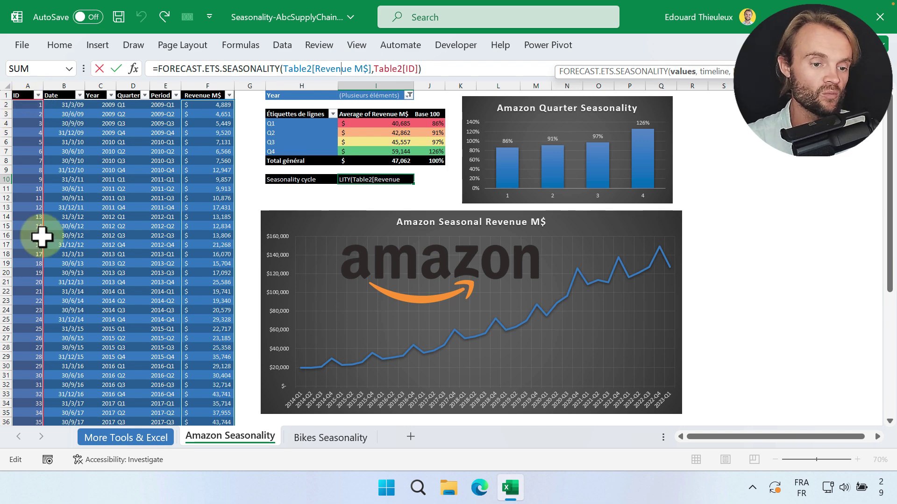
scroll(42, 288, down, 10)
scroll(46, 292, up, 10)
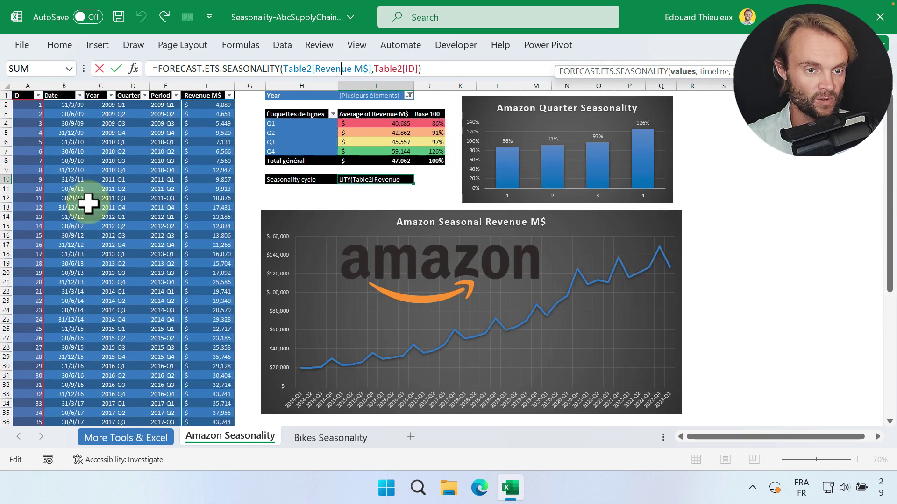
key(Return)
click(384, 180)
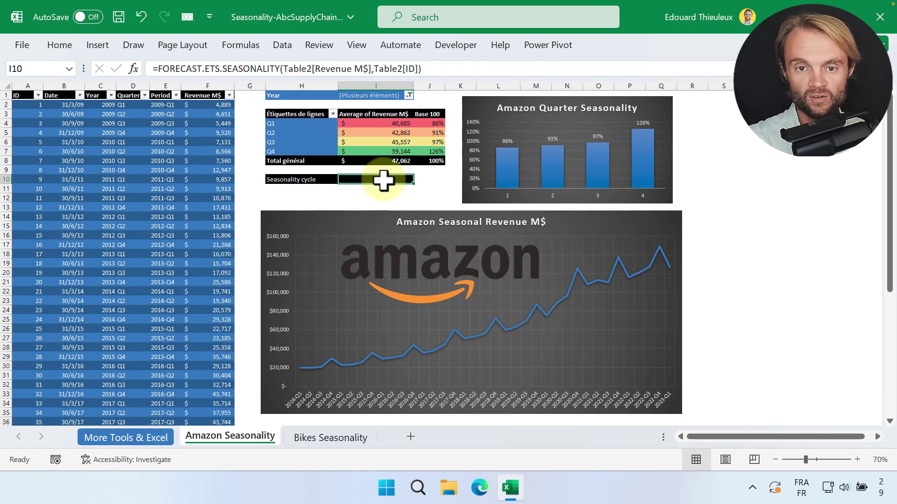
click(133, 69)
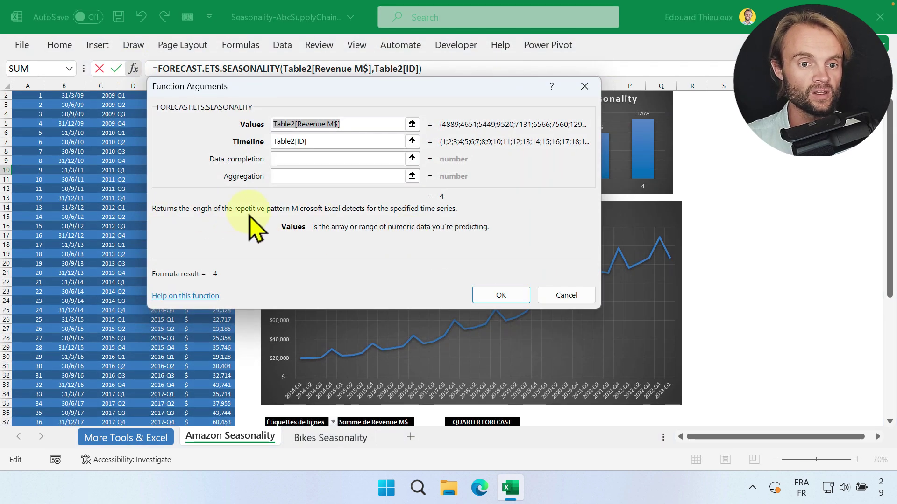
click(501, 295)
scroll(375, 201, up, 1)
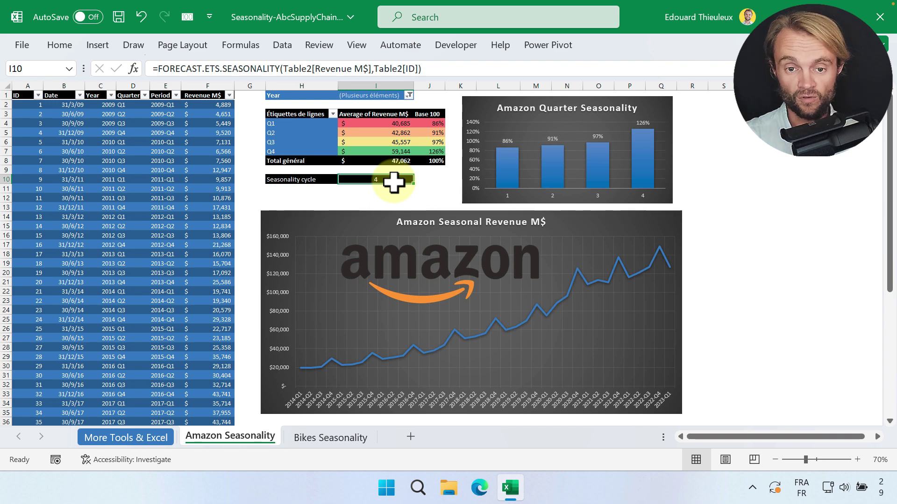
drag(23, 104, 219, 107)
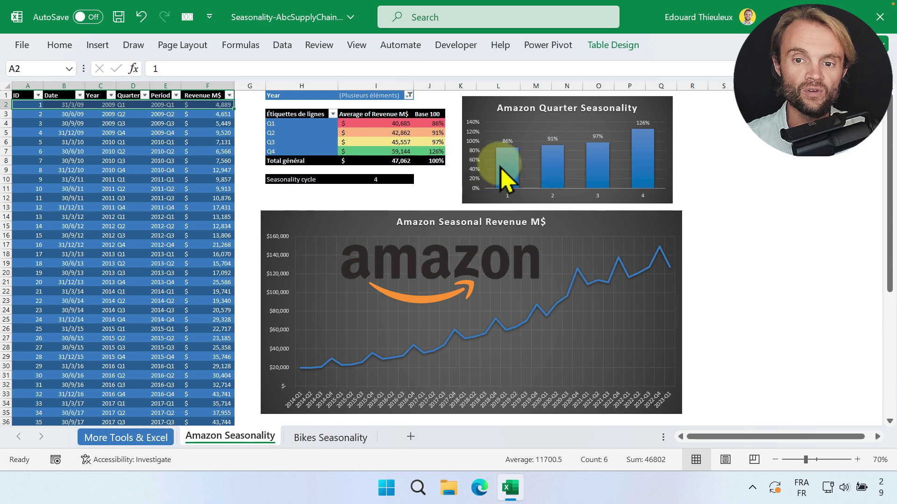
click(138, 134)
- Insert a PivotTable from Table2 at cell S2 of the existing Amazon Seasonality sheet
click(102, 49)
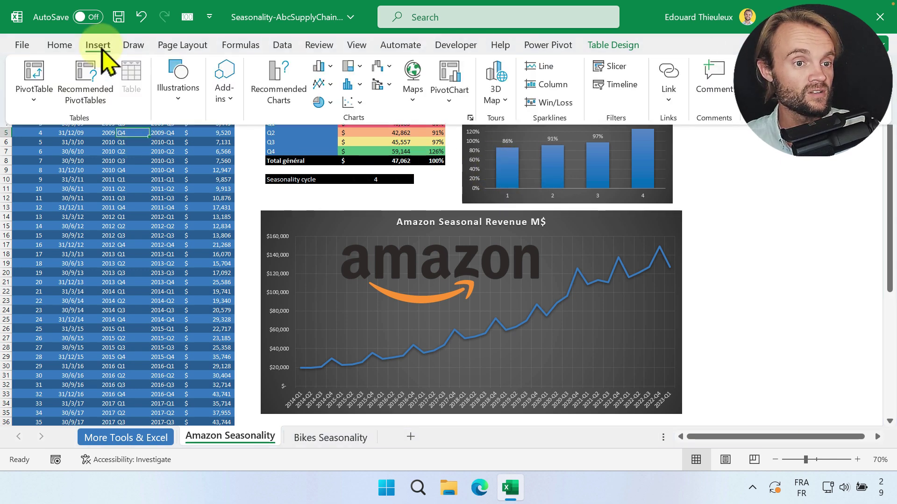
click(35, 91)
click(71, 125)
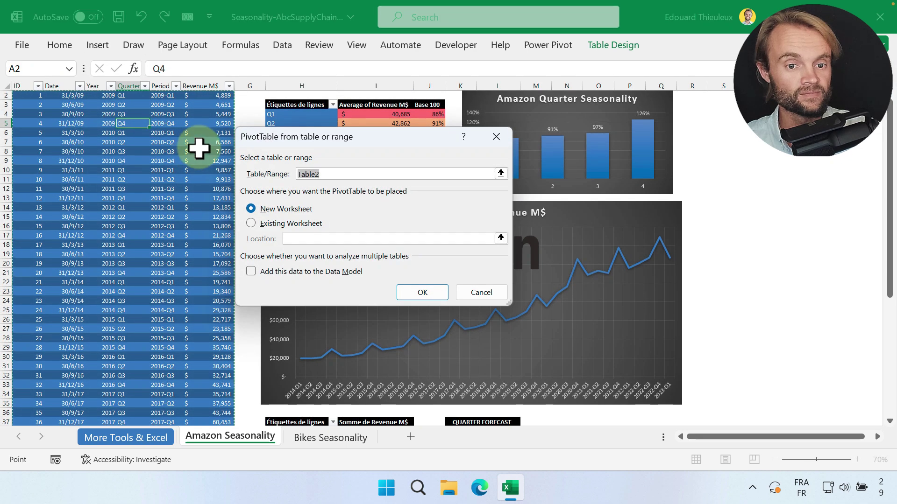
click(500, 238)
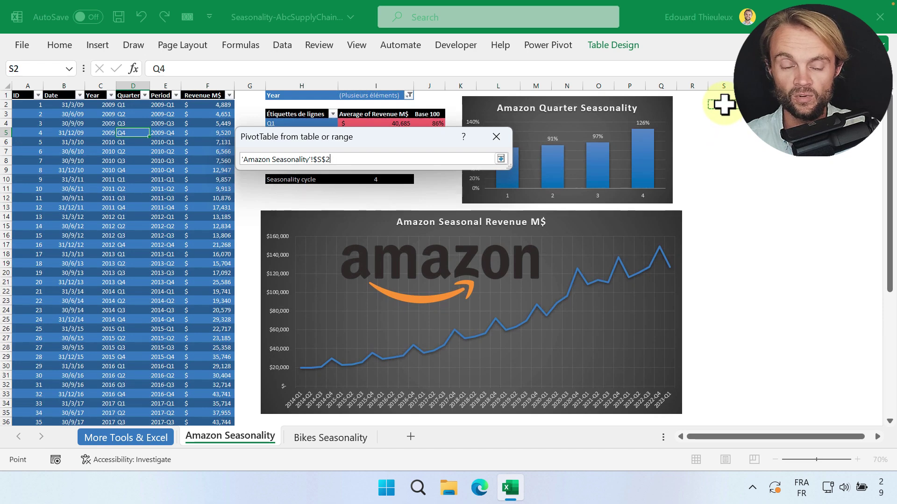
key(Return)
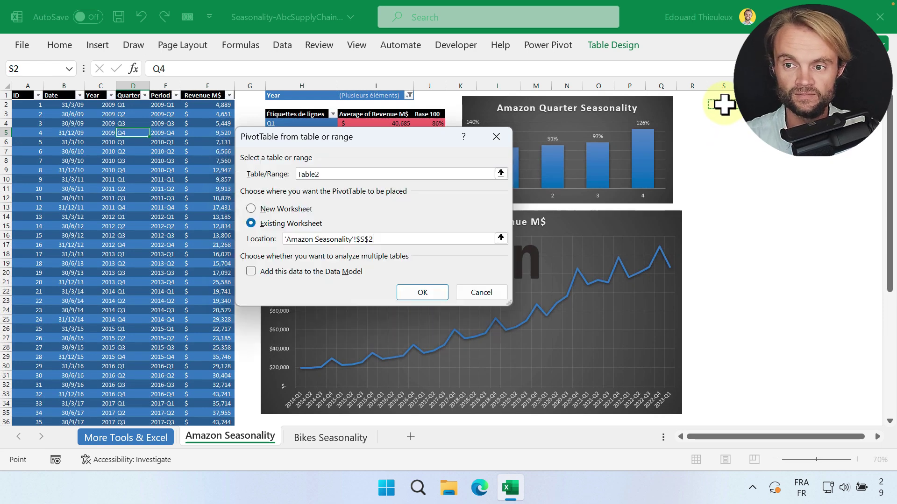
click(423, 293)
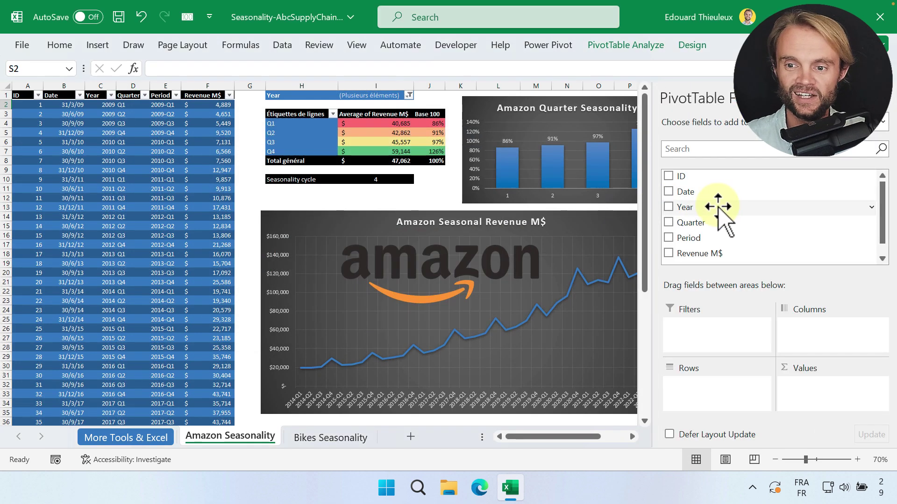
- Put Quarter in Rows and Revenue M$ in Values, summarised as Average instead of Sum
drag(703, 223, 711, 393)
drag(713, 245, 808, 402)
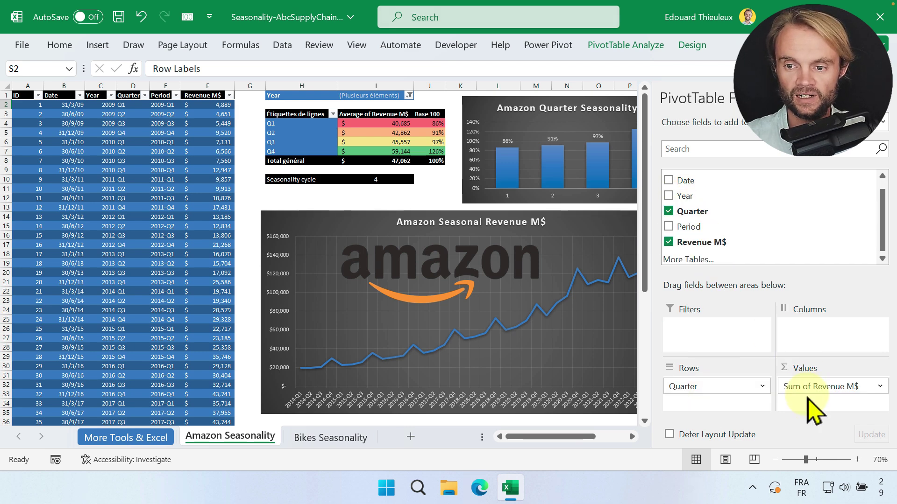
click(871, 387)
click(823, 370)
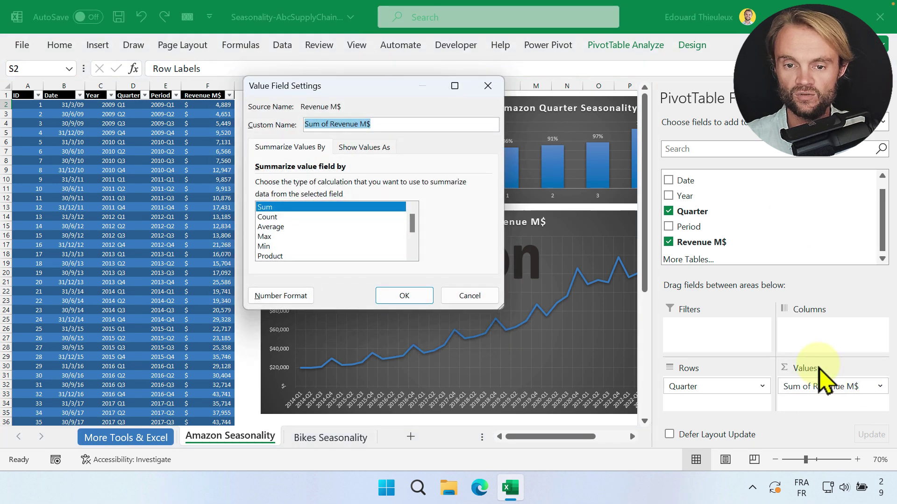
click(303, 227)
click(391, 296)
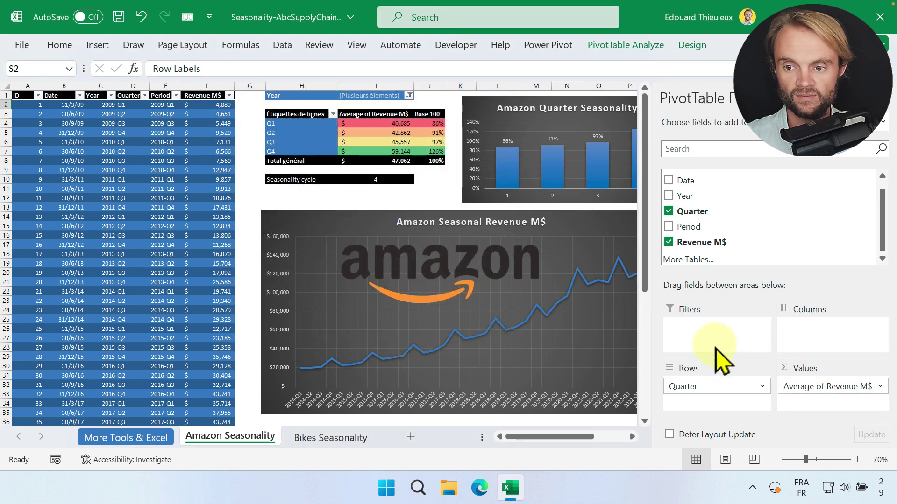
click(602, 421)
click(728, 255)
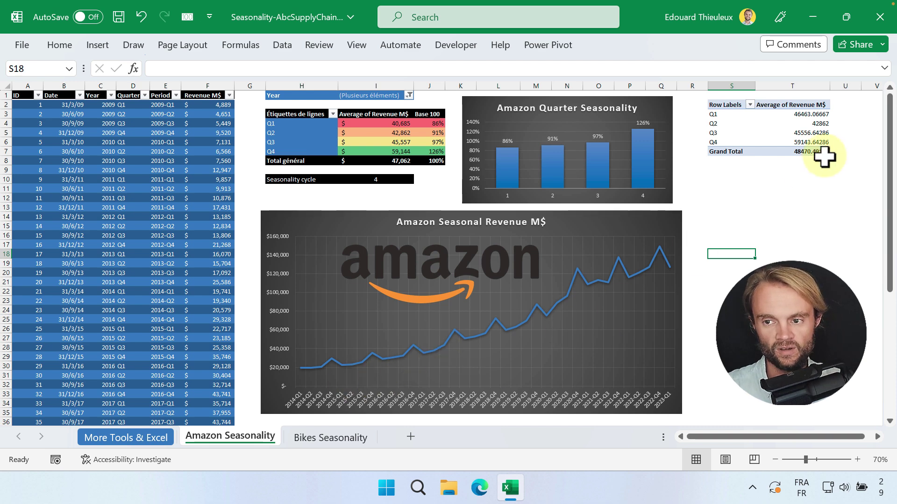
- Highlight the partial 2023 data row in the source table
click(797, 133)
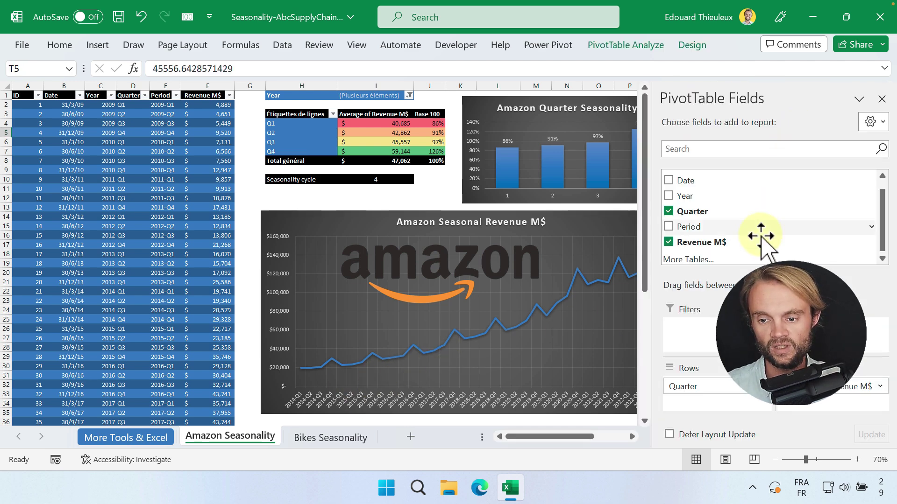
scroll(164, 274, down, 15)
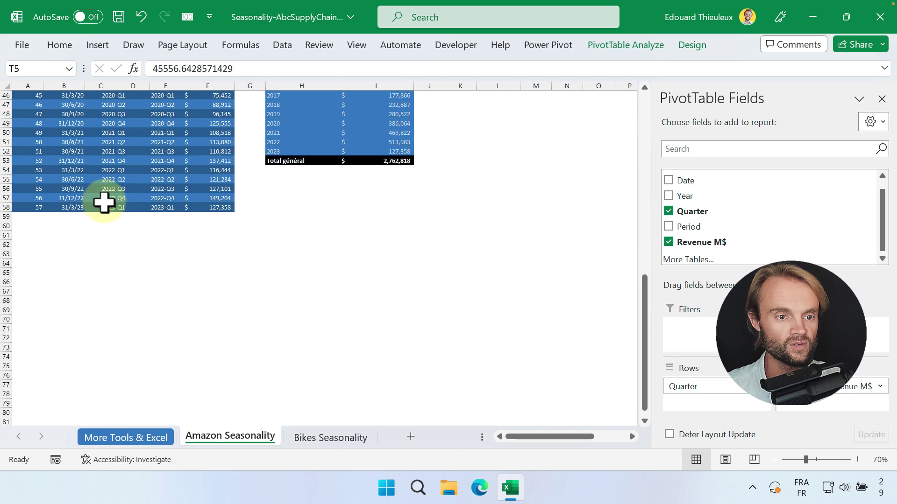
drag(104, 206, 224, 208)
scroll(548, 246, up, 15)
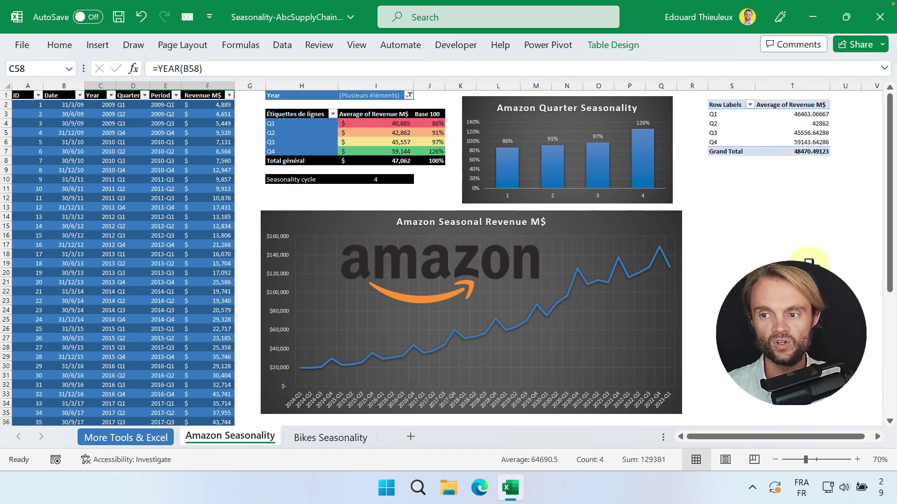
scroll(878, 436, right, 3)
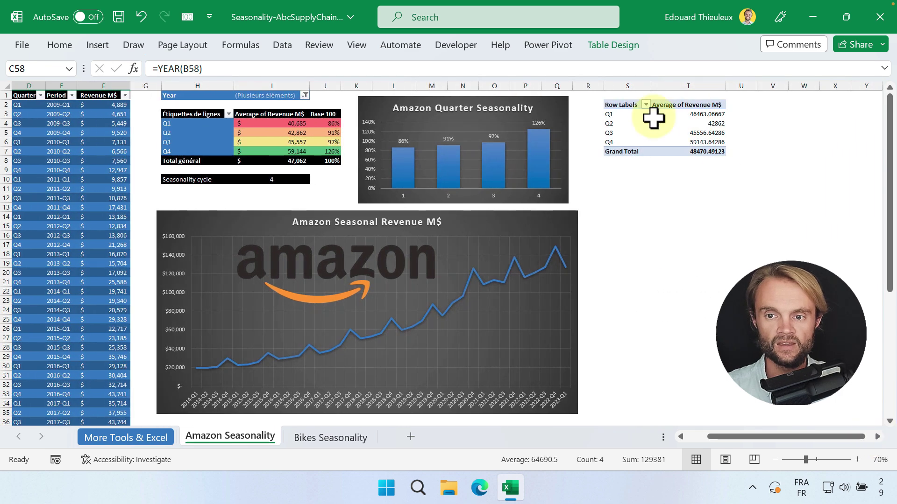
- Add Year to the quarterly pivot's Filters area
click(653, 116)
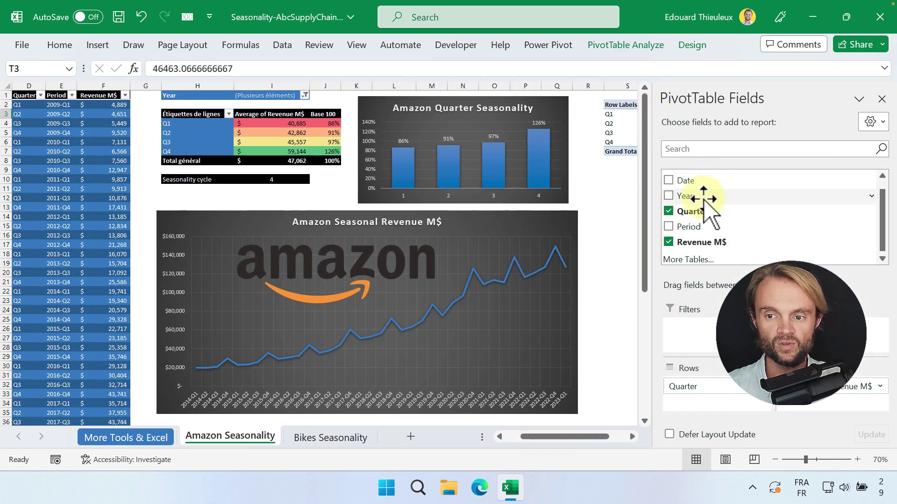
drag(693, 198, 729, 292)
drag(712, 331, 711, 336)
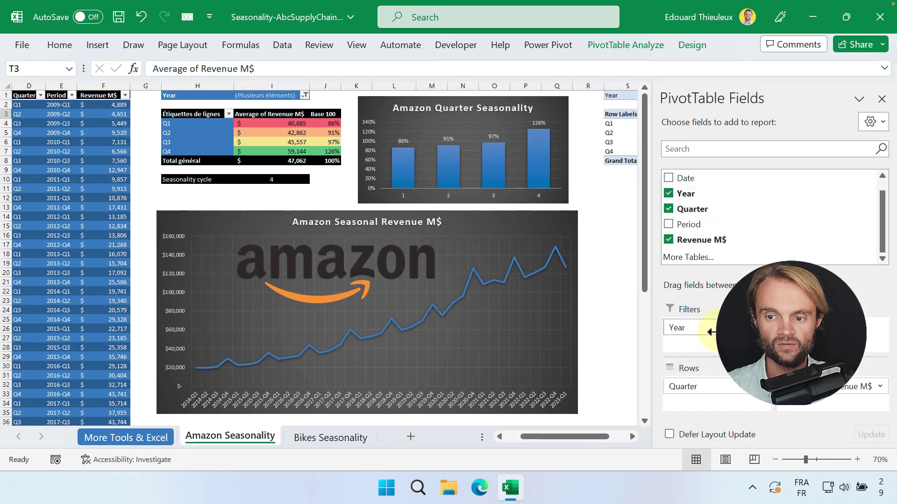
click(621, 207)
- Set the Year filter to multiple items with 2023 unticked
click(720, 95)
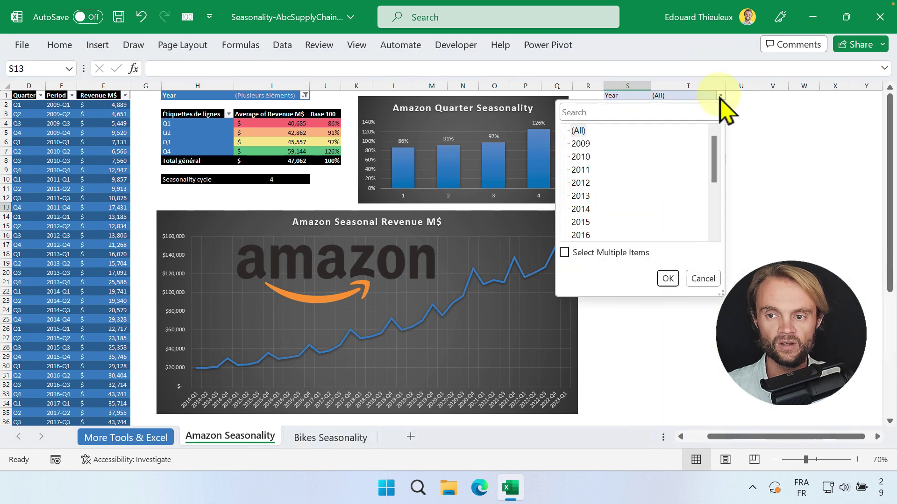
click(564, 252)
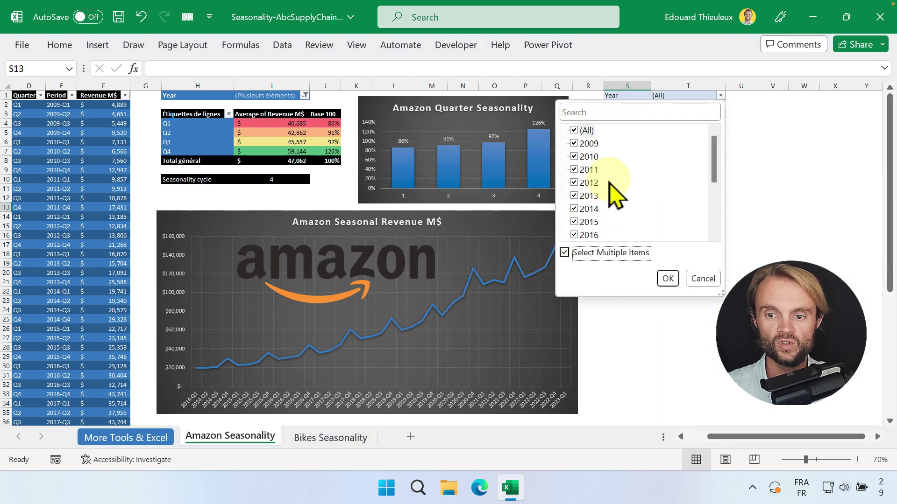
scroll(612, 205, down, 3)
click(588, 222)
click(668, 279)
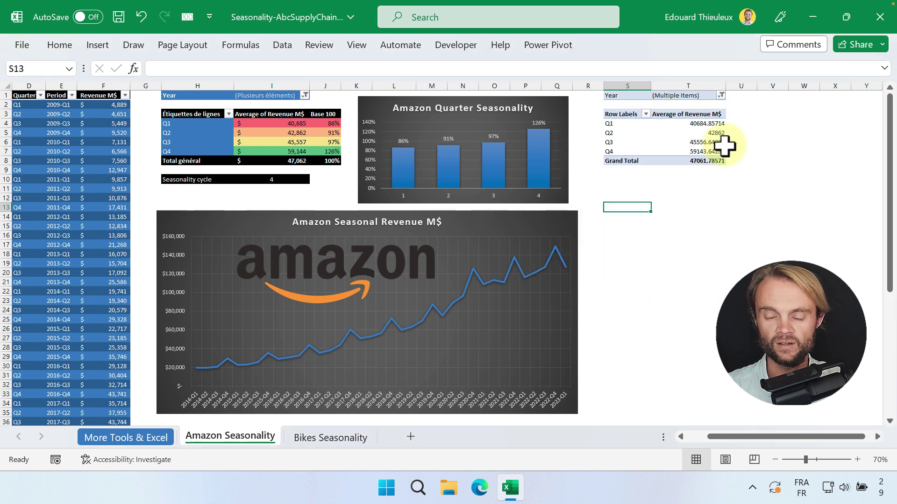
drag(707, 115, 705, 160)
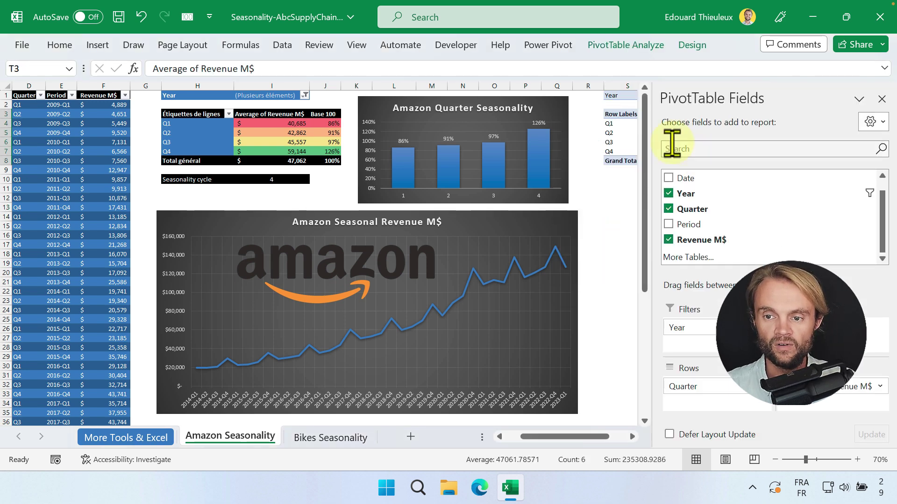
- Format the quarterly average revenues as US dollar Accounting with no decimals
click(280, 47)
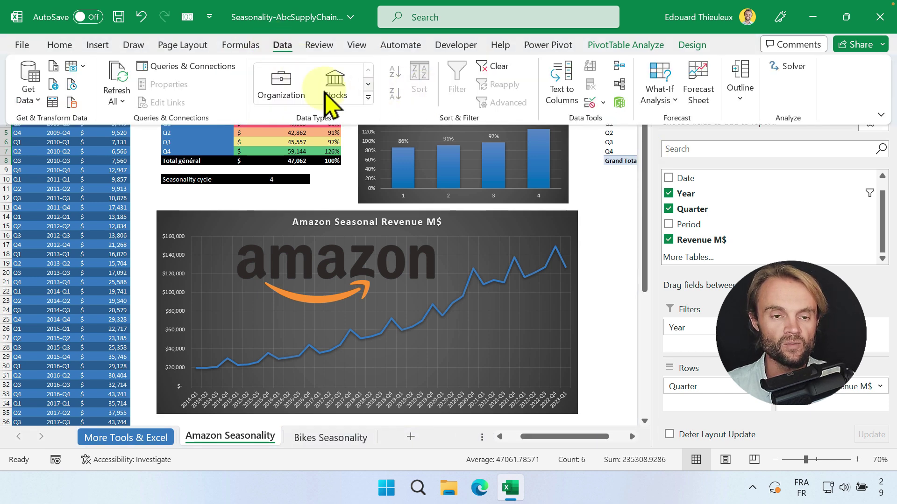
click(58, 45)
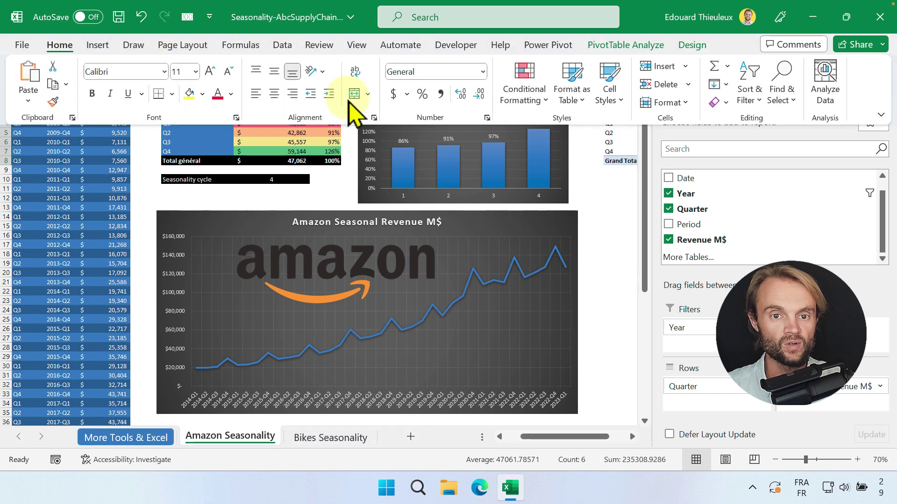
click(408, 95)
click(481, 115)
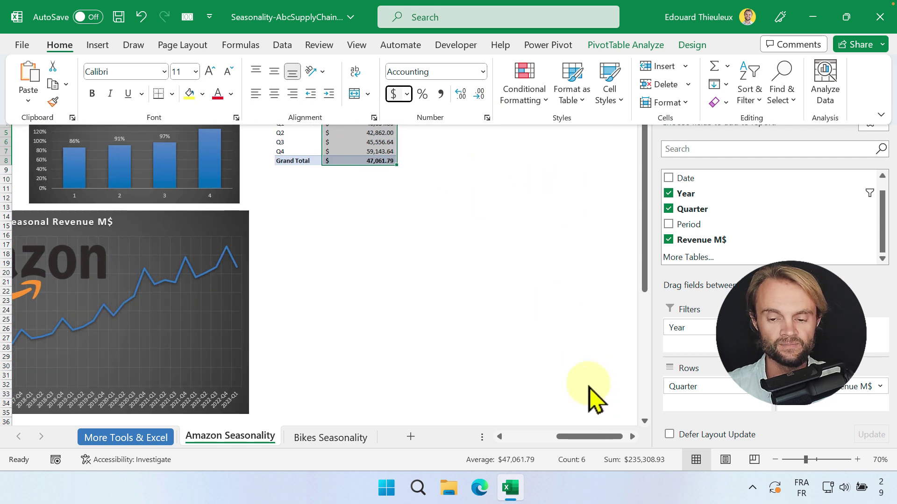
click(477, 94)
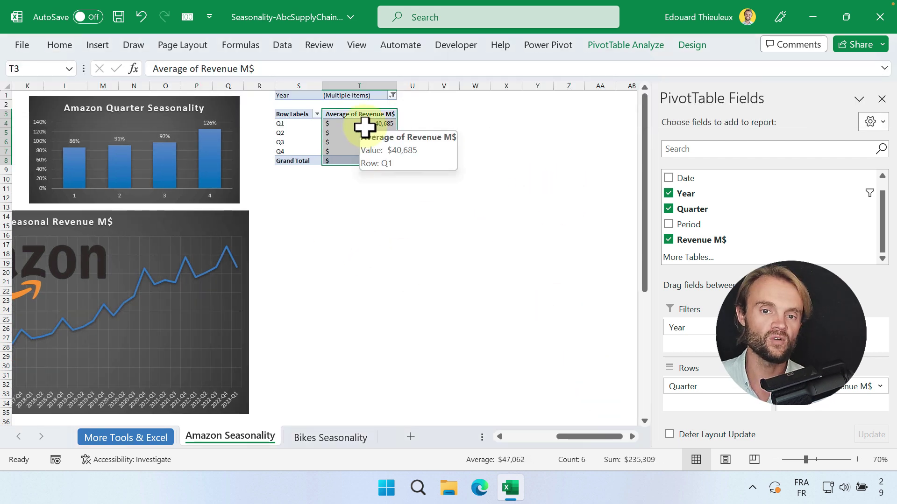
mouse_move(574, 437)
mouse_down()
mouse_move(553, 435)
mouse_move(569, 436)
mouse_up()
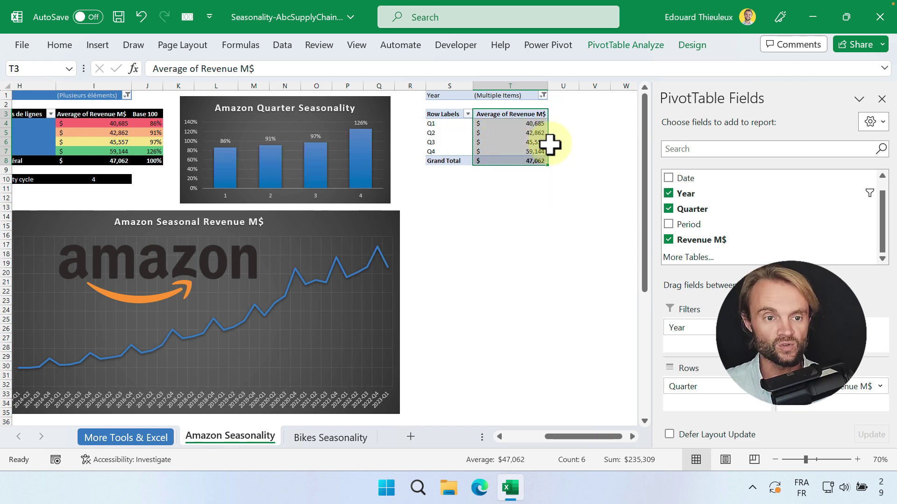
drag(542, 125, 542, 161)
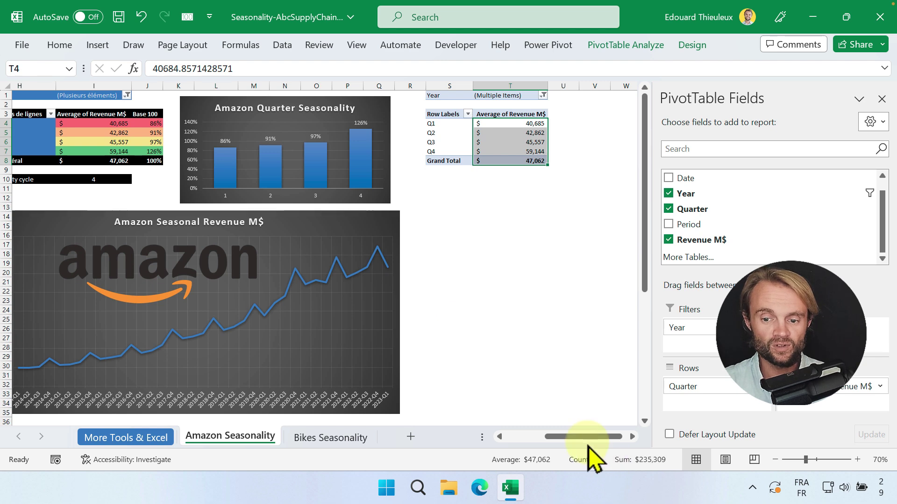
scroll(558, 437, left, 5)
scroll(200, 350, down, 12)
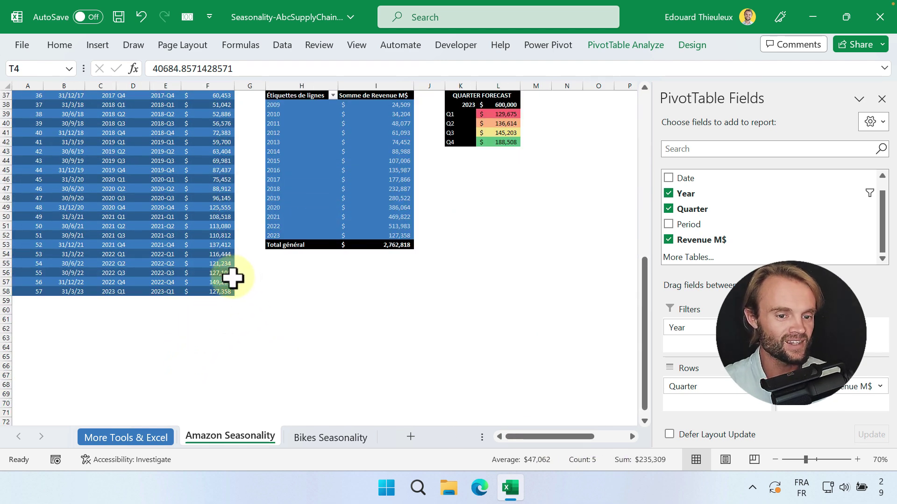
scroll(517, 294, up, 12)
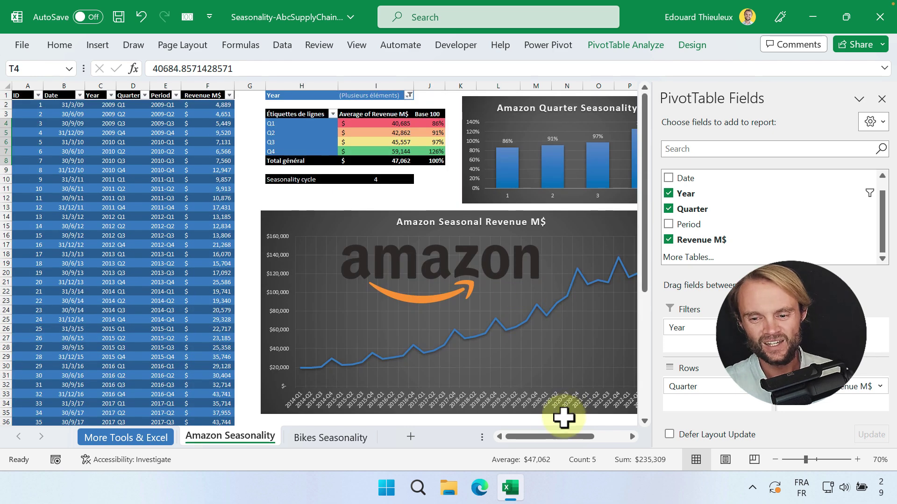
- Type the heading 'Base 100' in U3 beside the pivot
drag(549, 436, 627, 439)
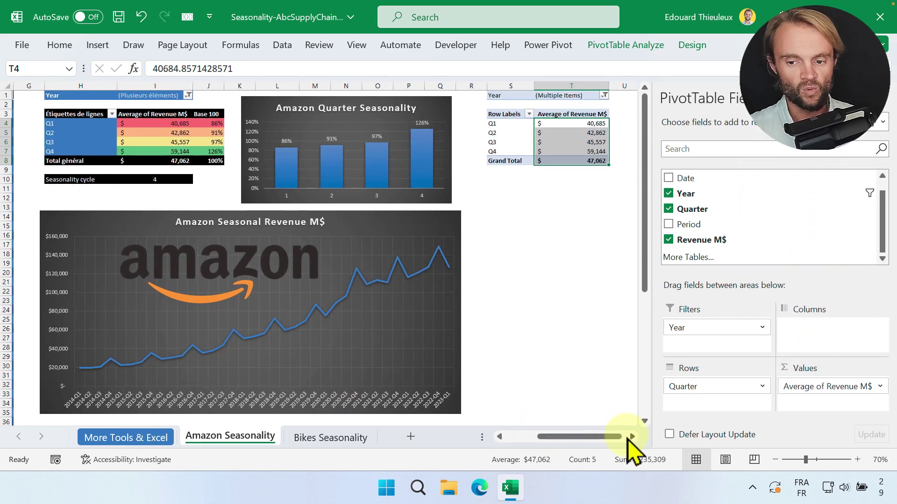
click(633, 437)
click(633, 437)
click(517, 116)
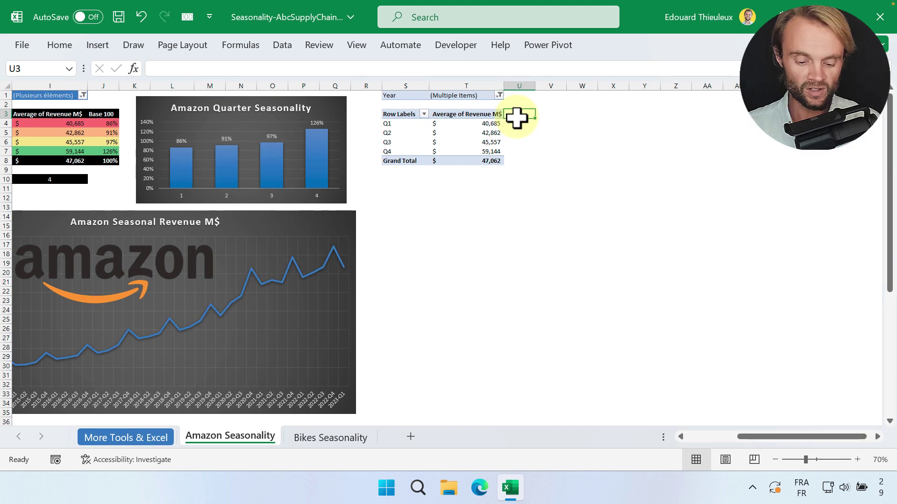
text(Base 10)
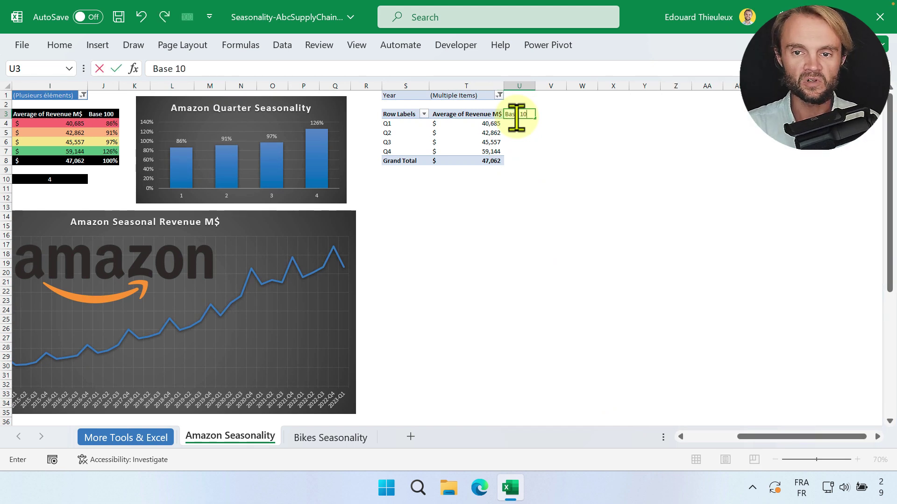
text(0)
key(Return)
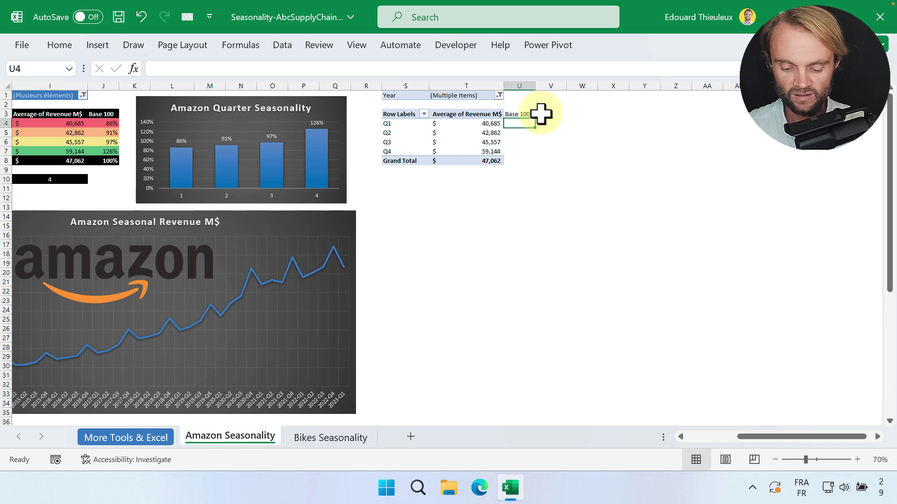
- Enter =T4/$T$8 in U4 to divide Q1's average by the Grand Total
text(=)
click(490, 124)
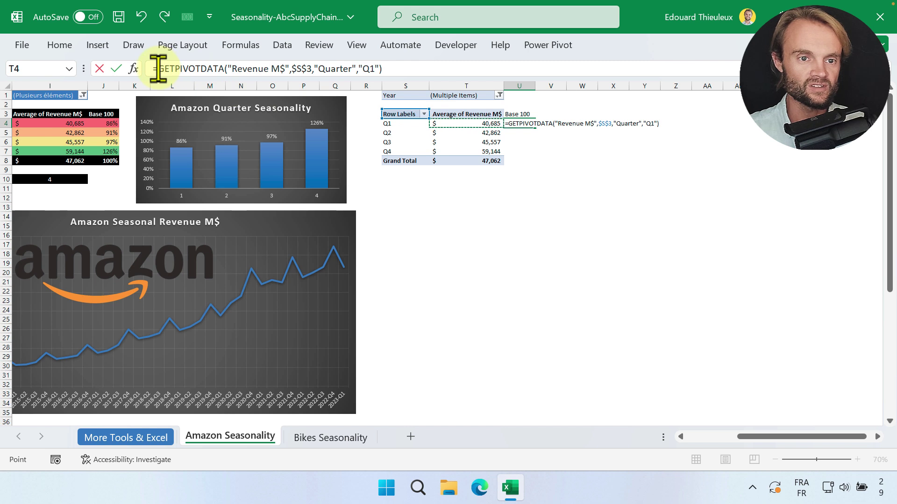
drag(159, 69, 417, 65)
key(BackSpace)
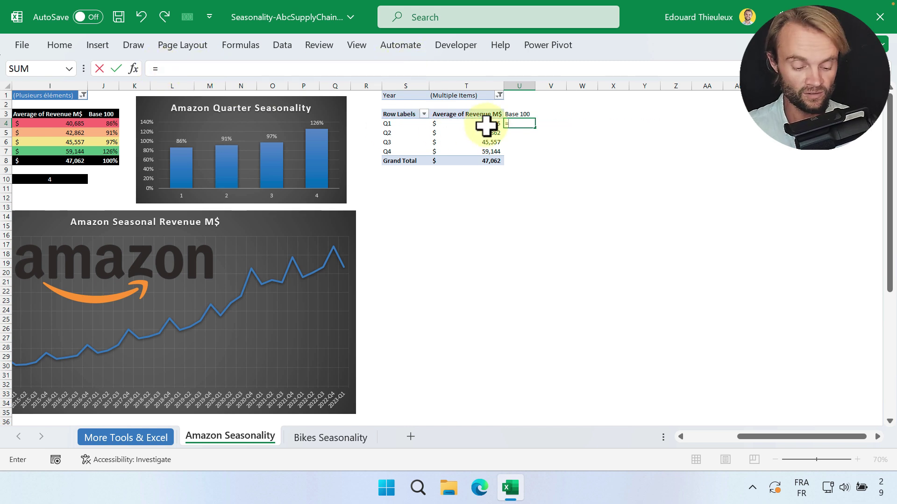
text(T4)
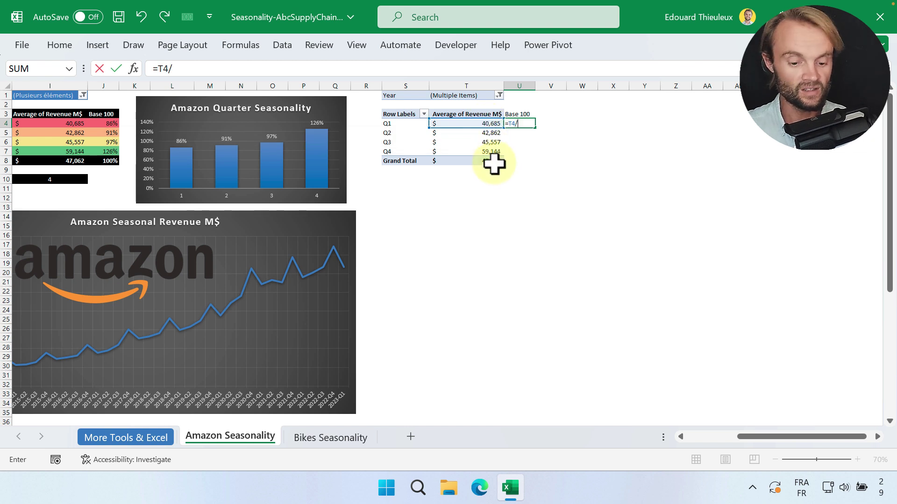
text(/T)
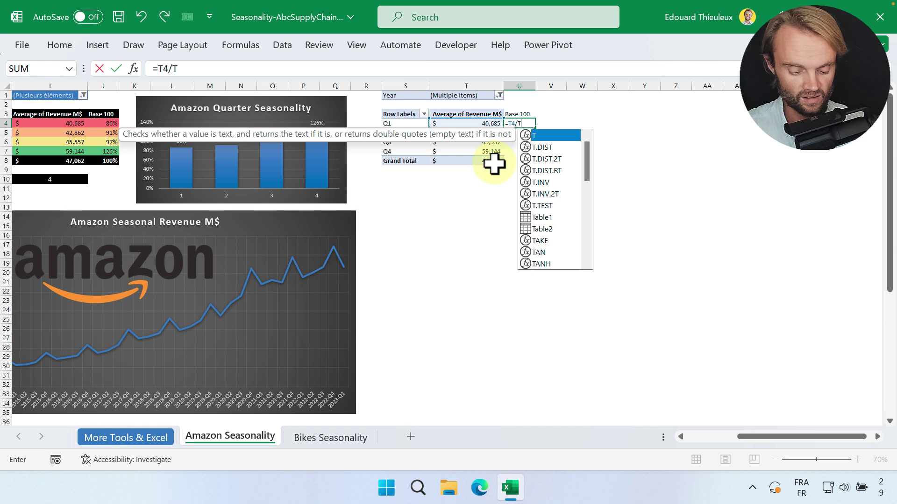
key(BackSpace)
text($T$8)
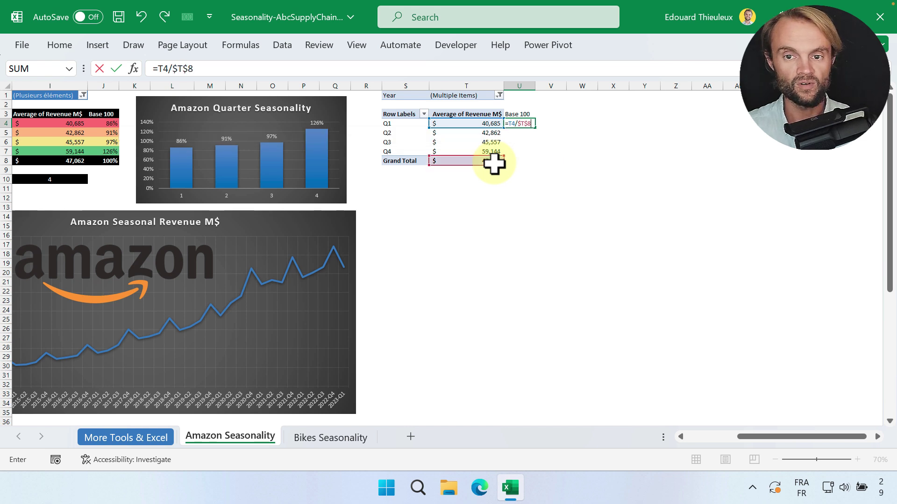
key(Return)
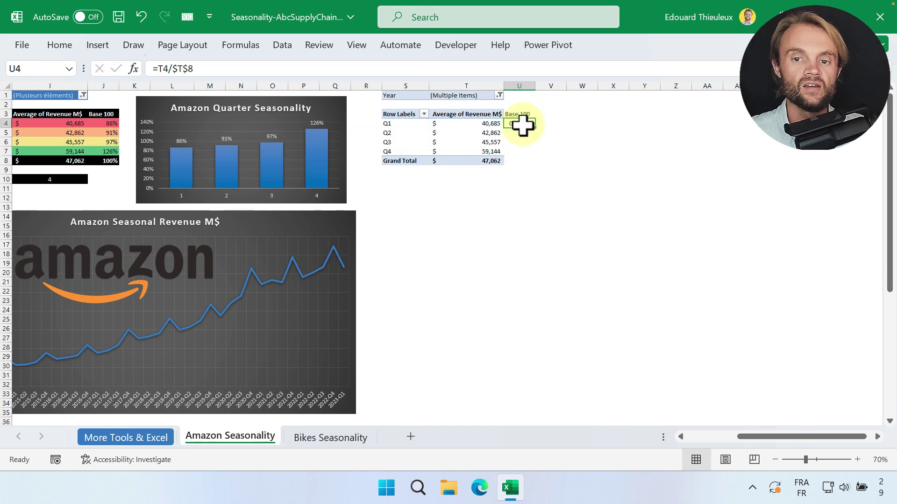
right_click(523, 125)
- Show U4 as a percentage, fill it down to U8, then select T4:T7
click(670, 19)
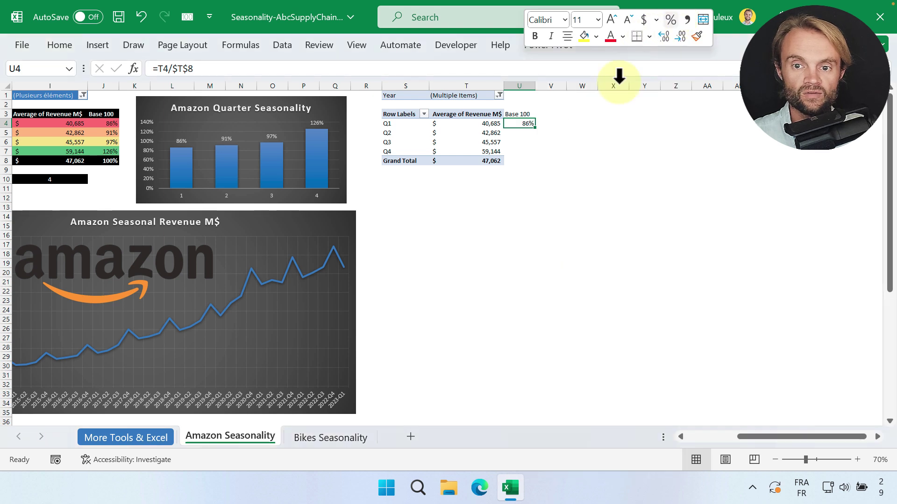
drag(537, 129, 537, 163)
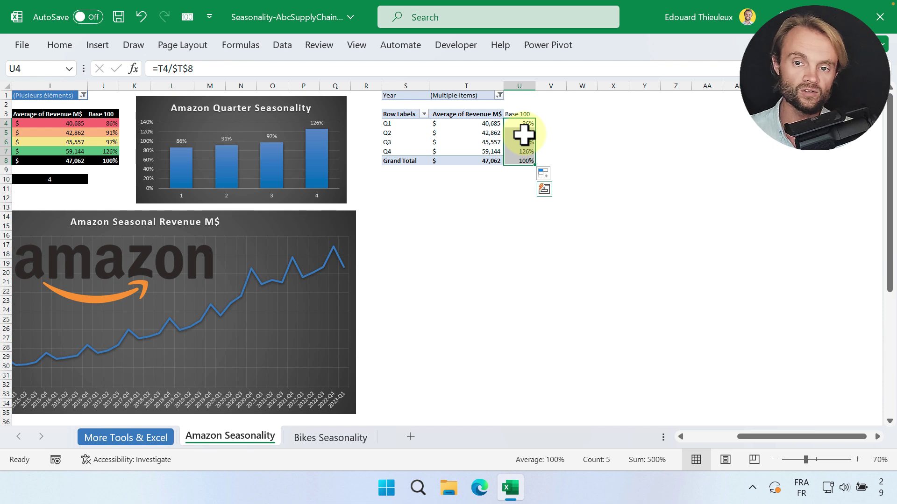
drag(525, 126, 522, 143)
drag(492, 126, 498, 161)
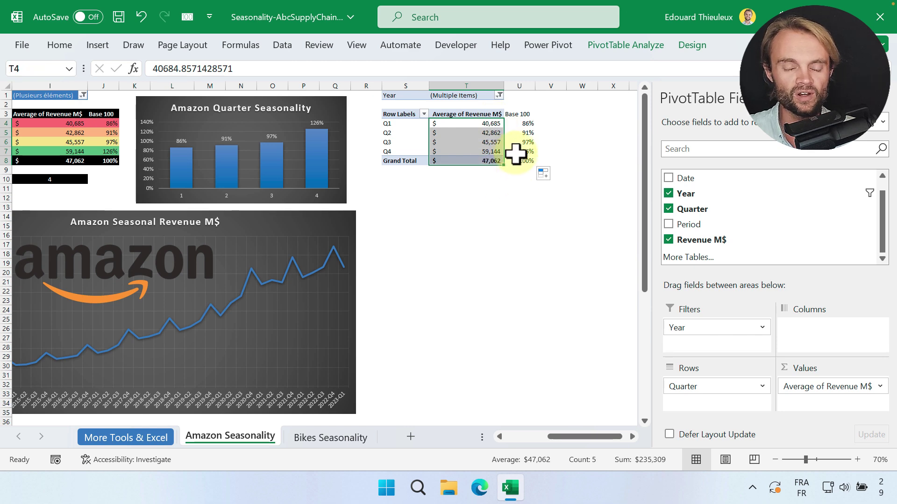
drag(467, 123, 484, 152)
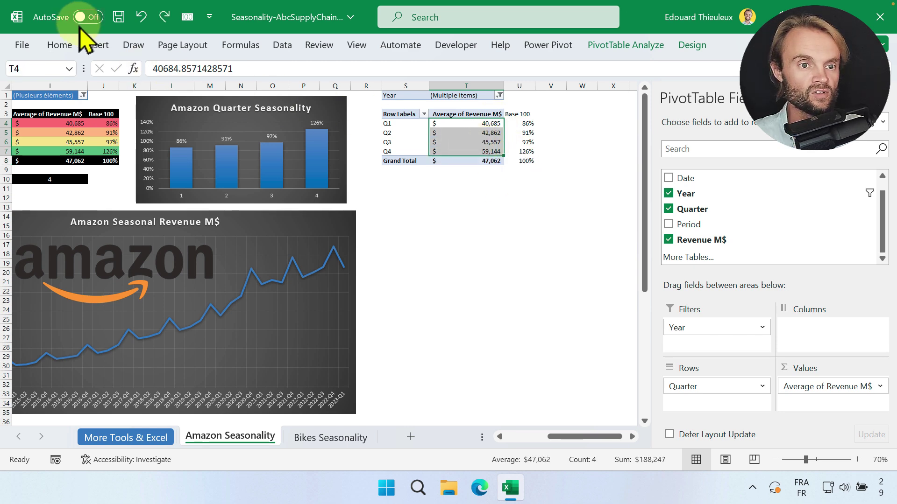
- Apply a green-yellow-red color scale to the quarterly averages T4:T7
click(57, 44)
click(524, 95)
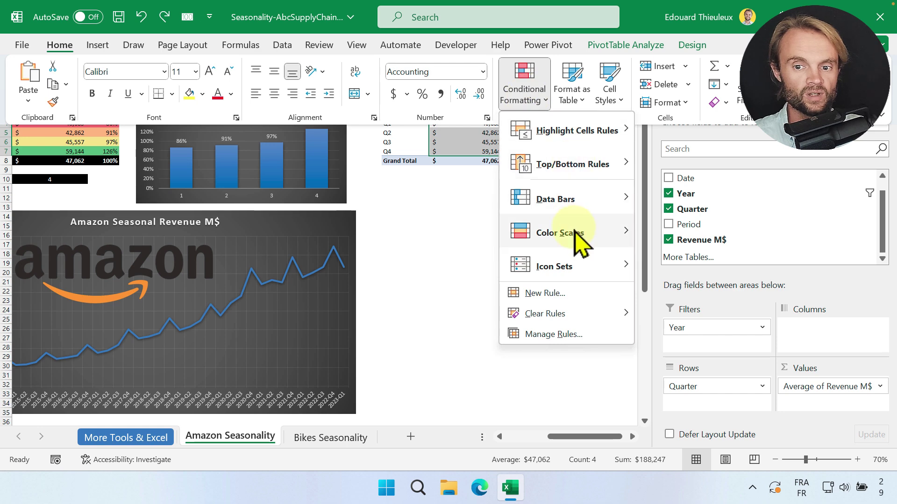
mouse_move(575, 231)
click(649, 226)
- Apply the same green-yellow-red color scale to the Base 100 indexes U4:U7
drag(519, 123, 524, 152)
click(59, 45)
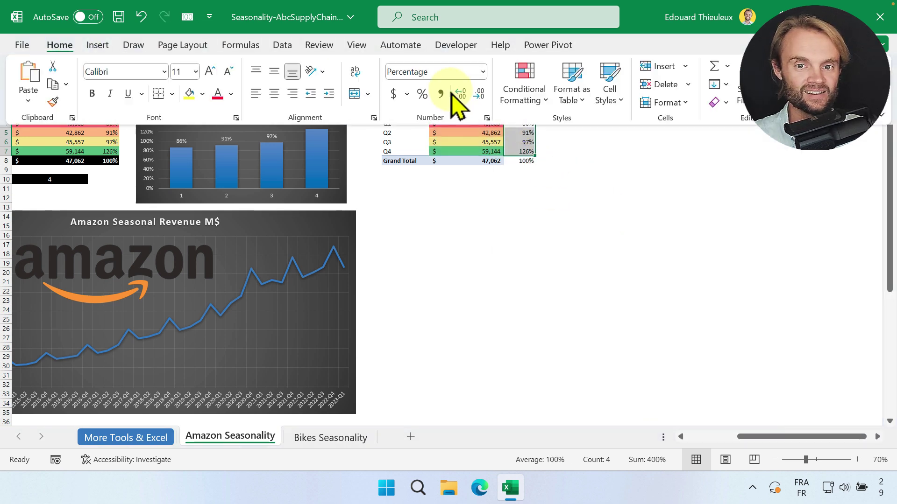
click(524, 100)
mouse_move(580, 236)
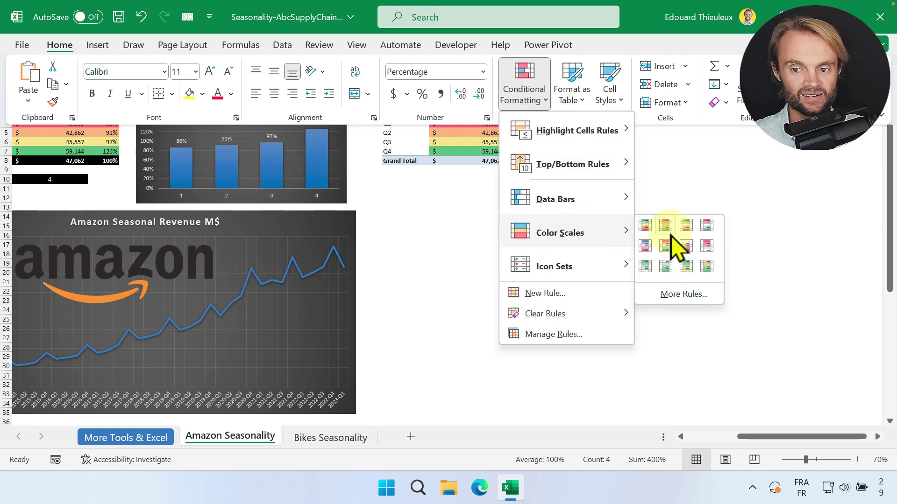
click(647, 229)
click(554, 219)
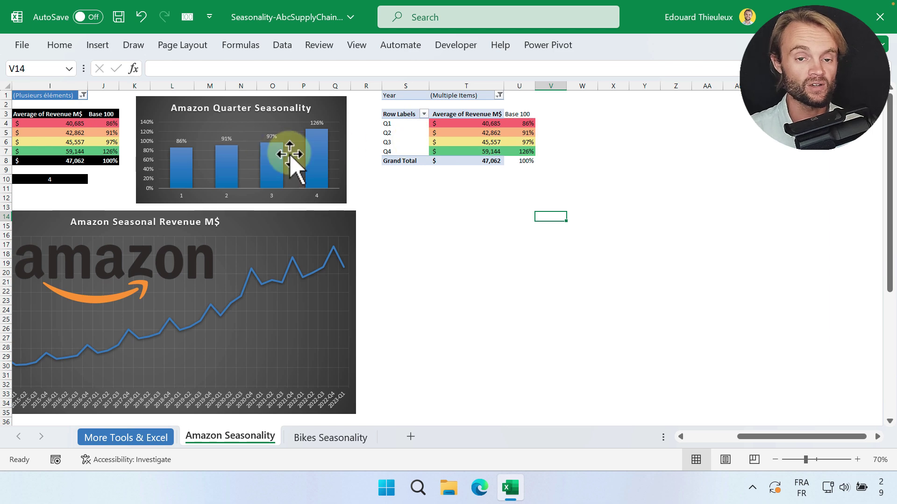
- Scroll to the Quarter Forecast table, check the $600,000 target and select L39:L42
mouse_move(754, 437)
mouse_down()
mouse_move(745, 440)
mouse_move(759, 449)
mouse_up()
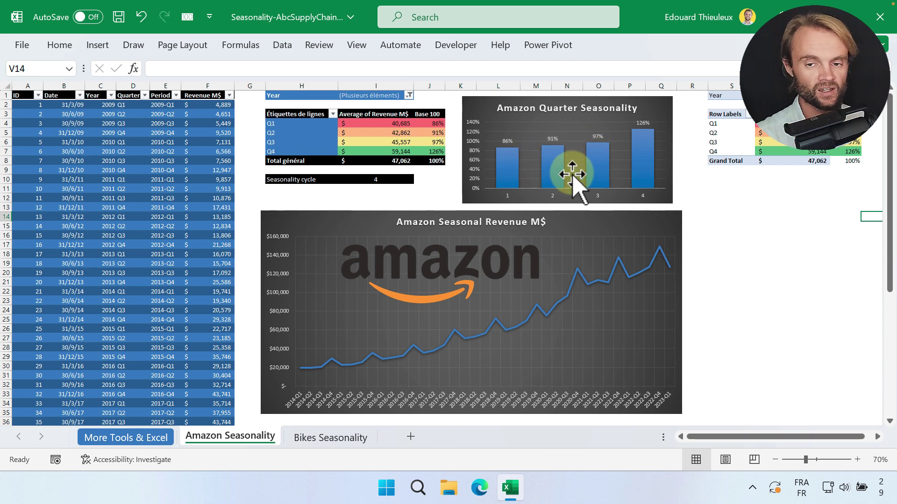
mouse_move(608, 169)
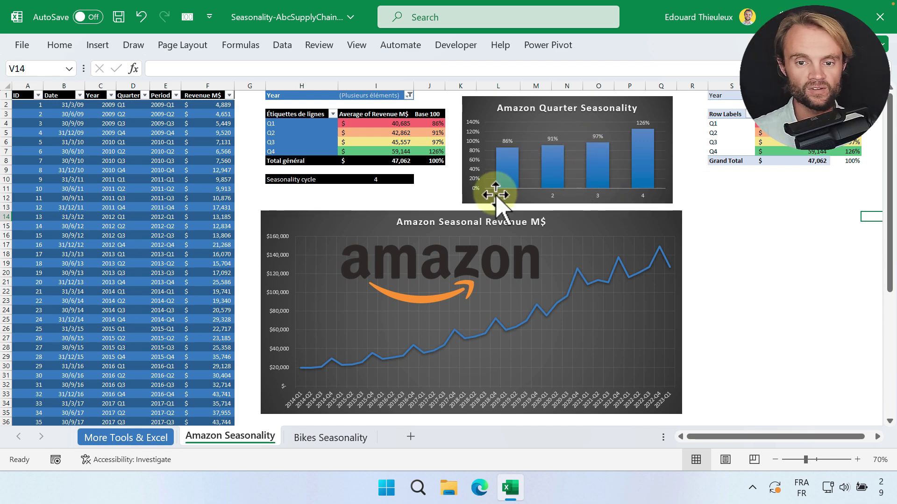
scroll(497, 210, down, 6)
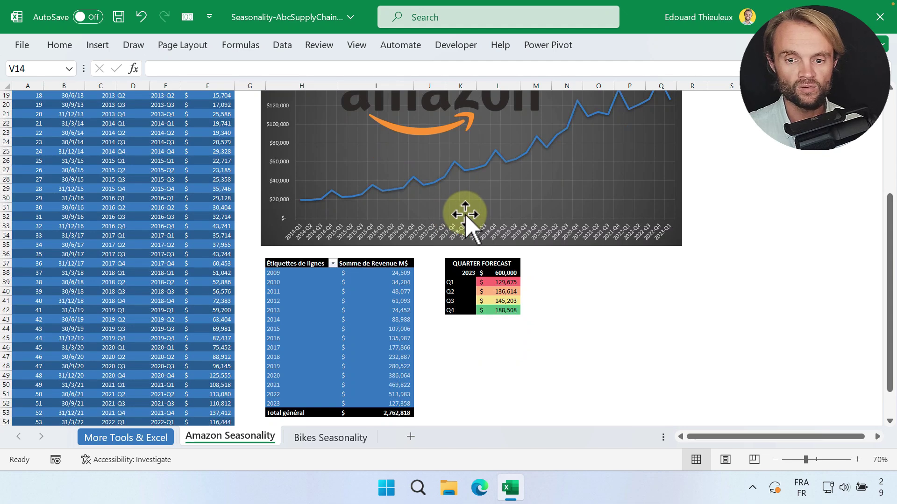
scroll(497, 234, up, 1)
click(513, 304)
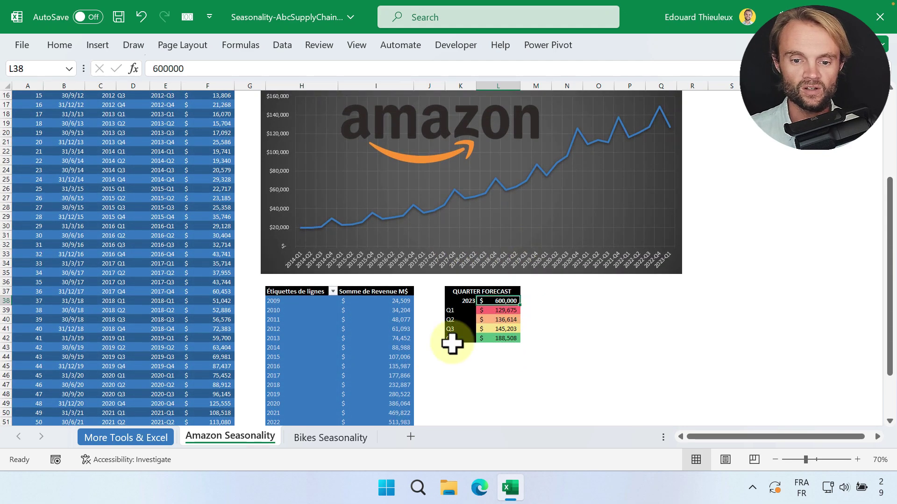
scroll(467, 308, down, 3)
drag(391, 226, 392, 357)
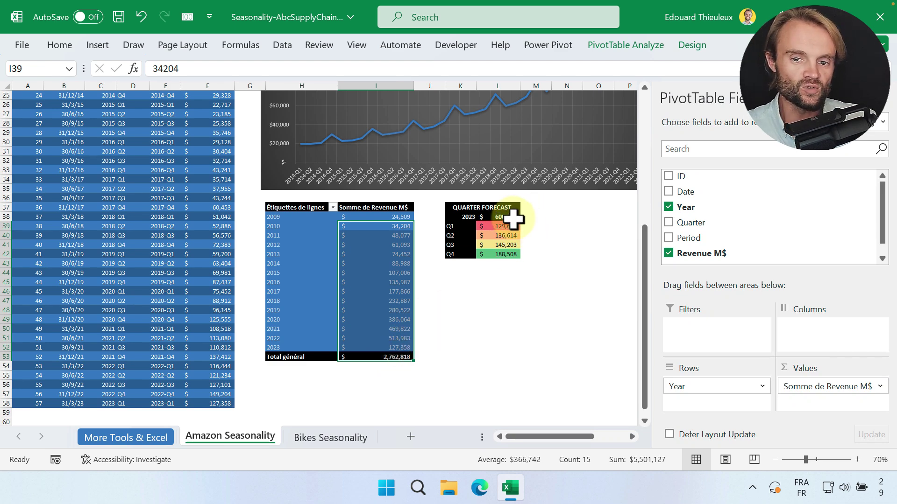
scroll(542, 246, up, 3)
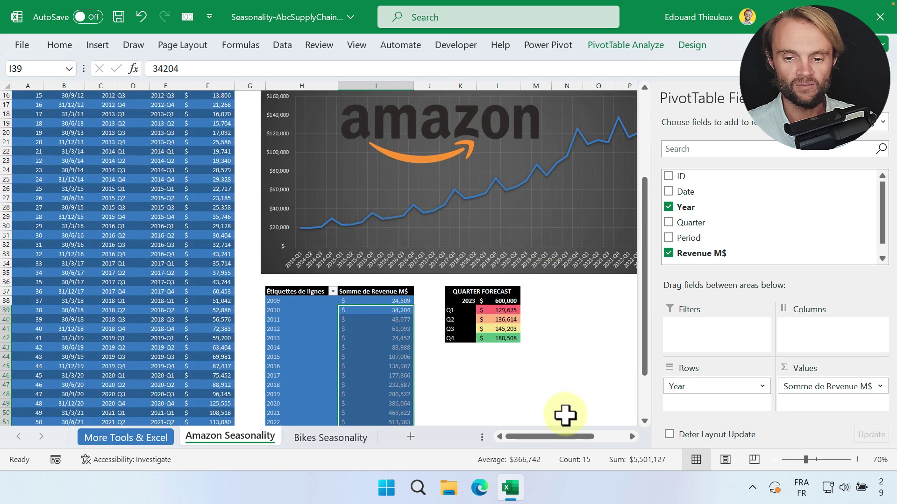
drag(543, 435, 564, 436)
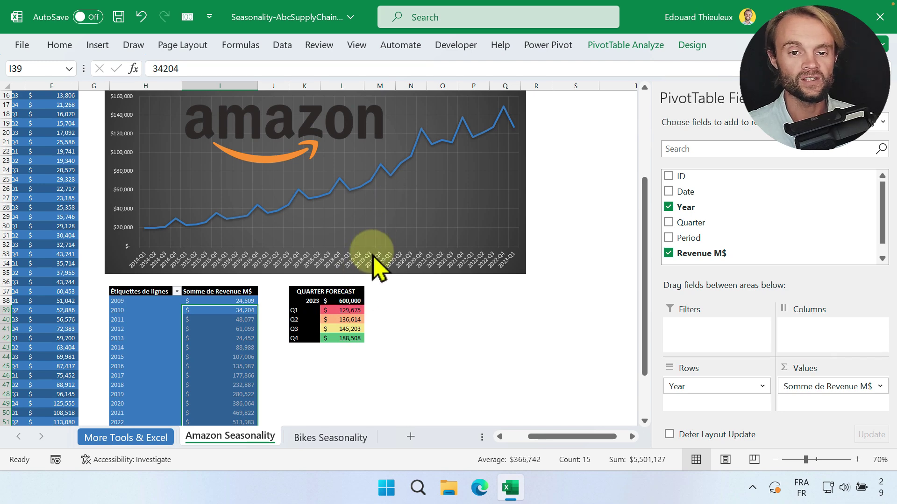
scroll(385, 205, up, 2)
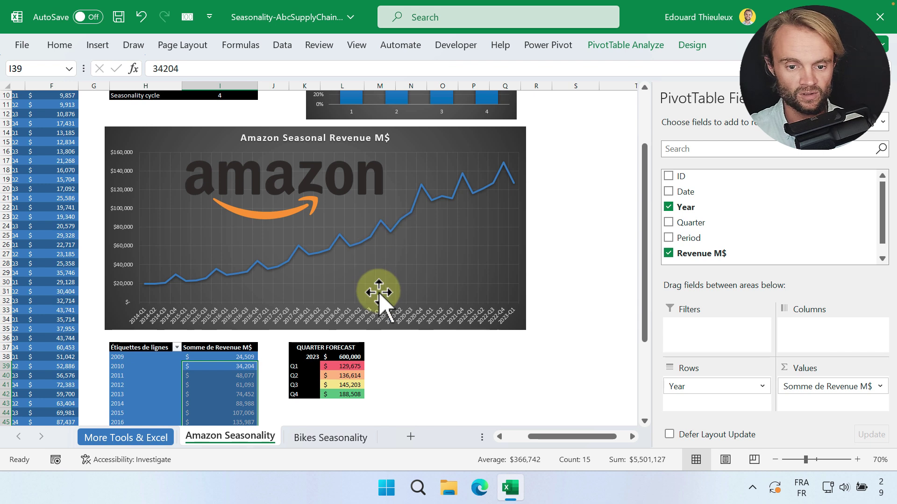
drag(342, 366, 341, 394)
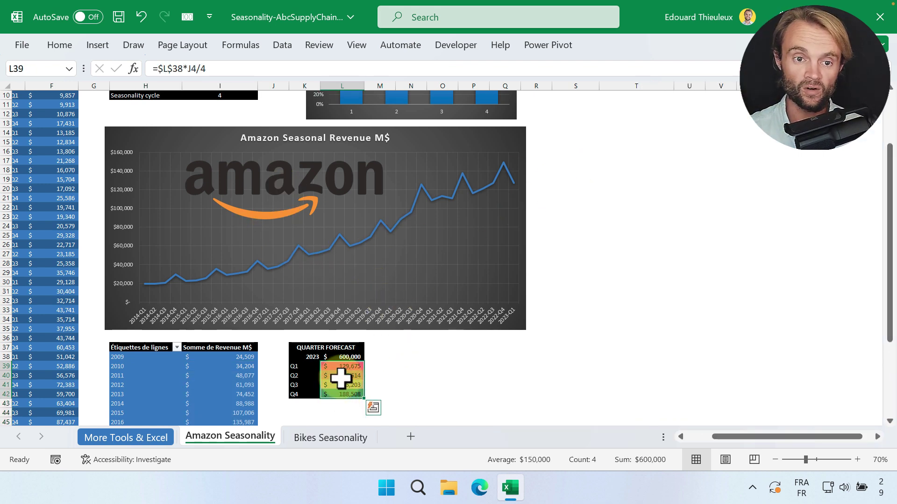
- Set L39 to =$L$38*J4/4, fill it to L42, and verify the total is $600,000
click(352, 366)
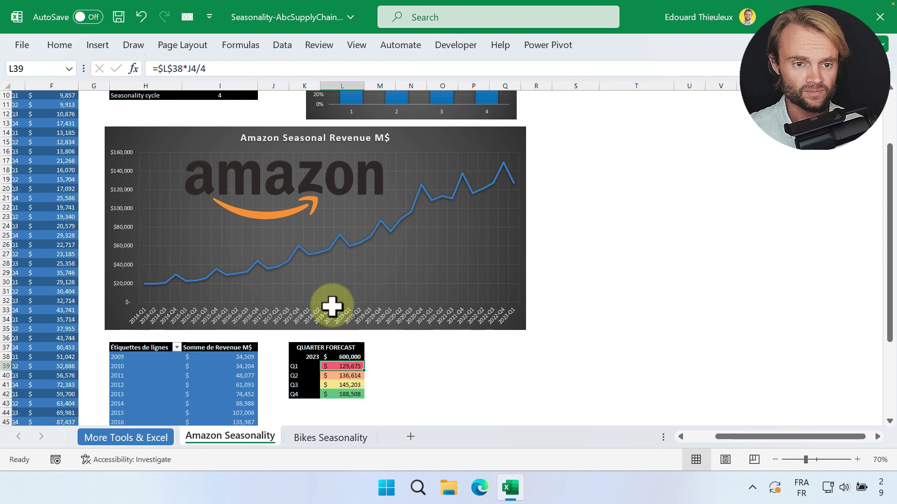
click(193, 70)
scroll(362, 364, up, 1)
scroll(358, 350, up, 3)
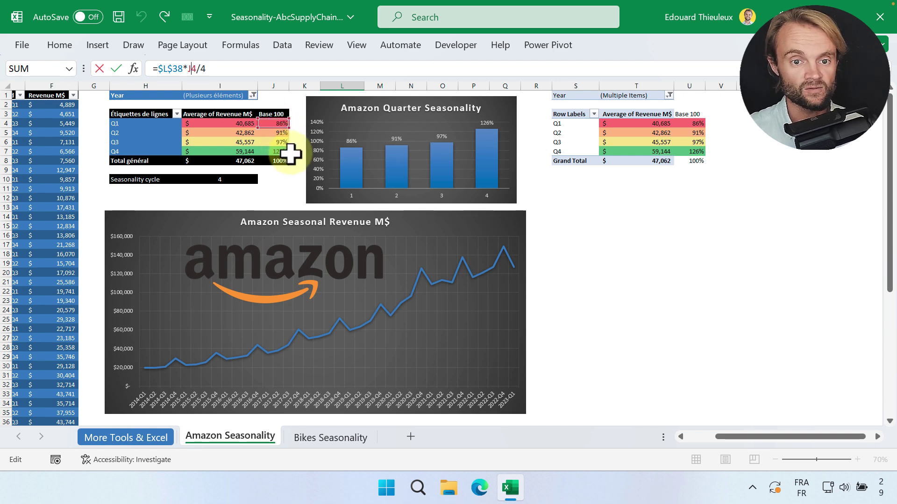
key(Return)
drag(354, 323, 354, 346)
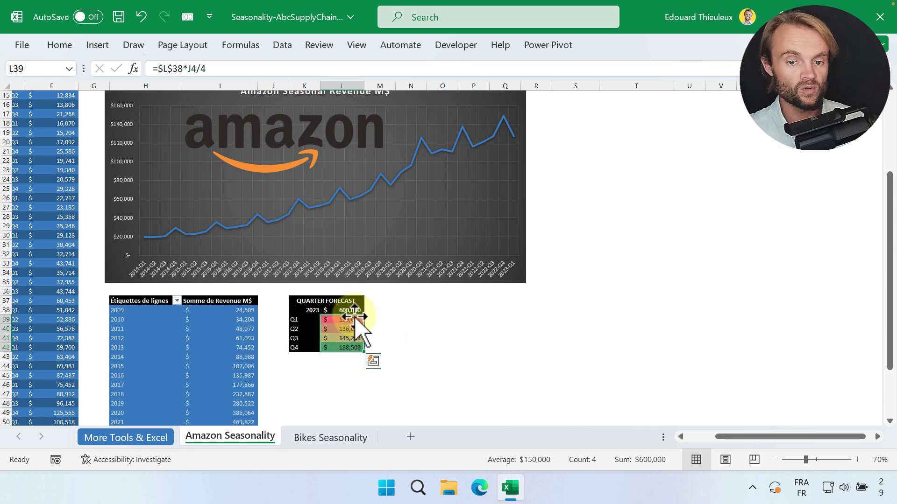
click(191, 69)
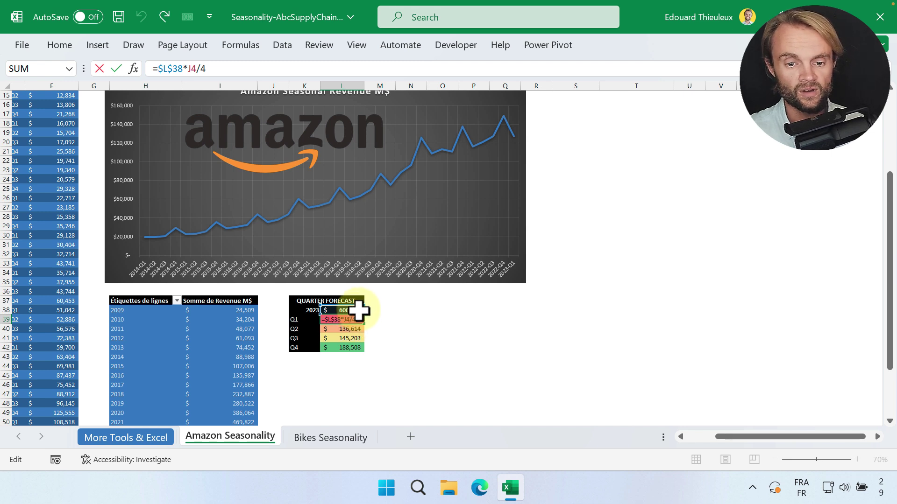
key(Return)
drag(349, 321, 345, 356)
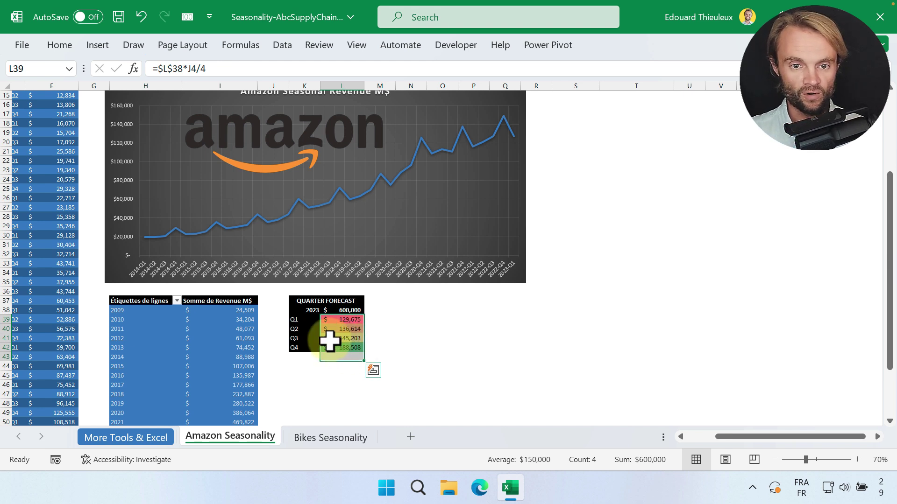
scroll(536, 348, up, 5)
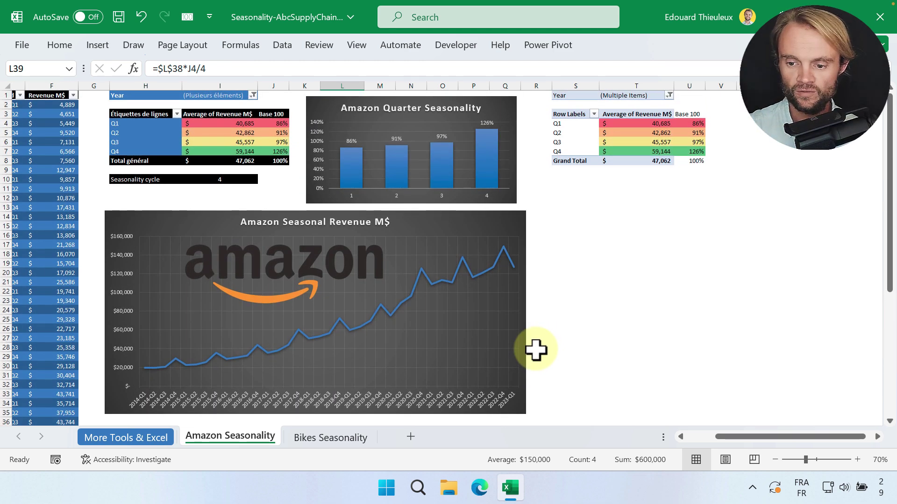
drag(751, 437, 730, 446)
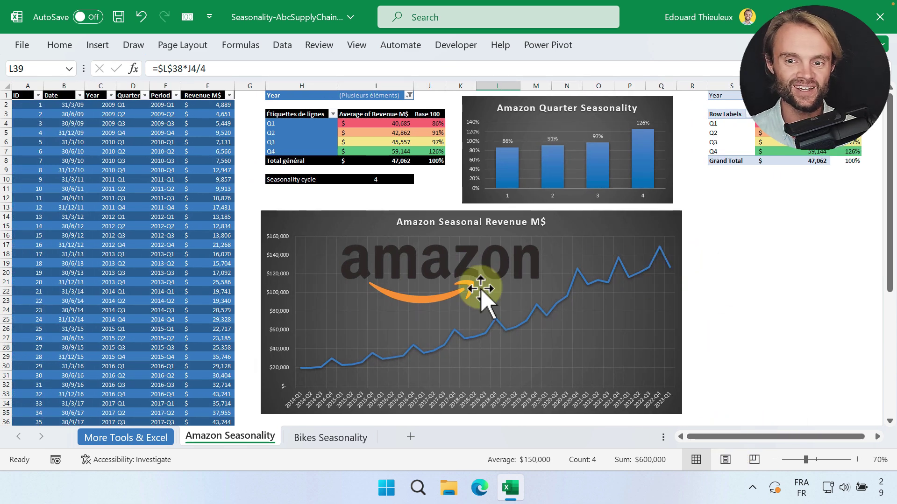
- Switch to Bikes Seasonality and review its monthly sales columns A–E and chart
click(323, 439)
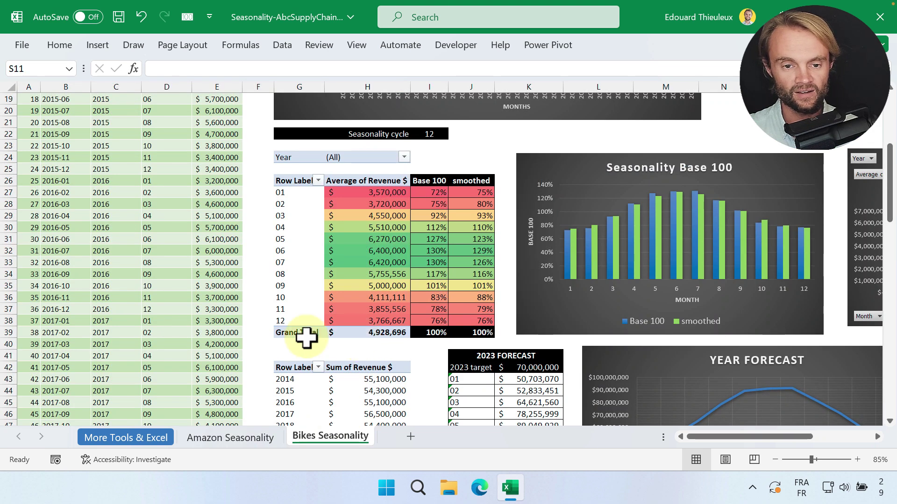
scroll(244, 324, up, 6)
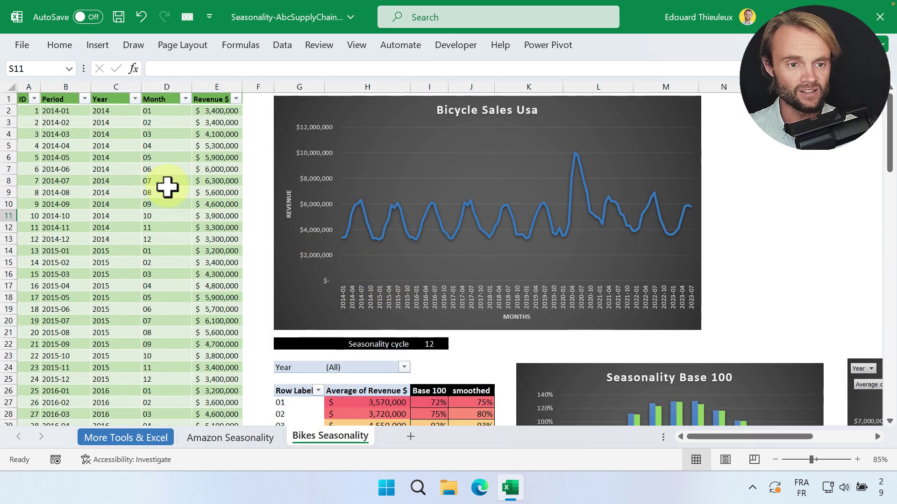
drag(25, 80, 236, 88)
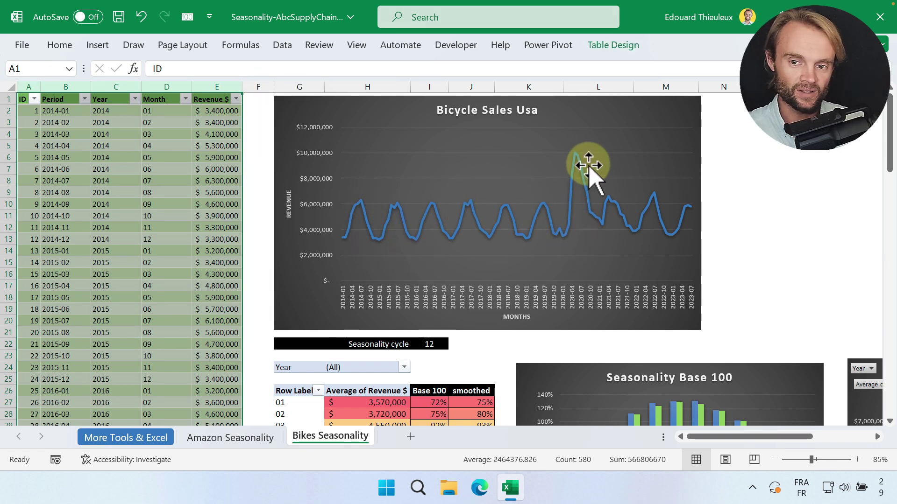
mouse_move(584, 197)
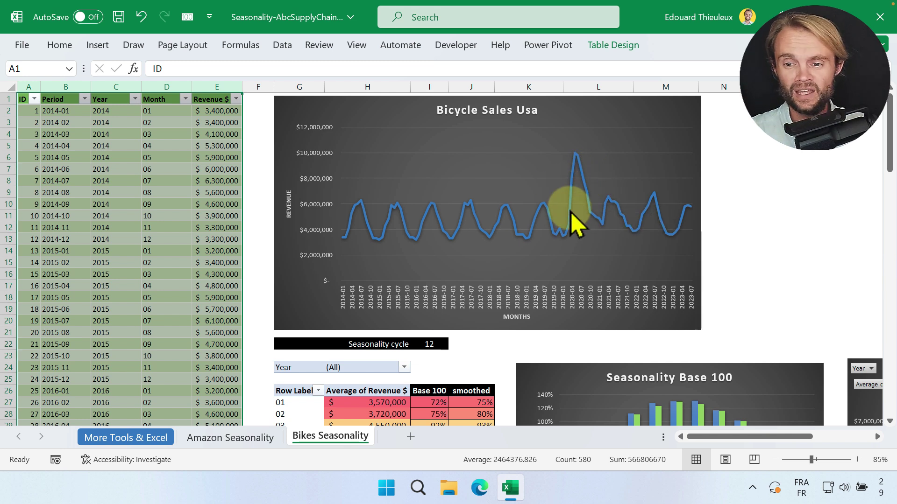
mouse_move(573, 219)
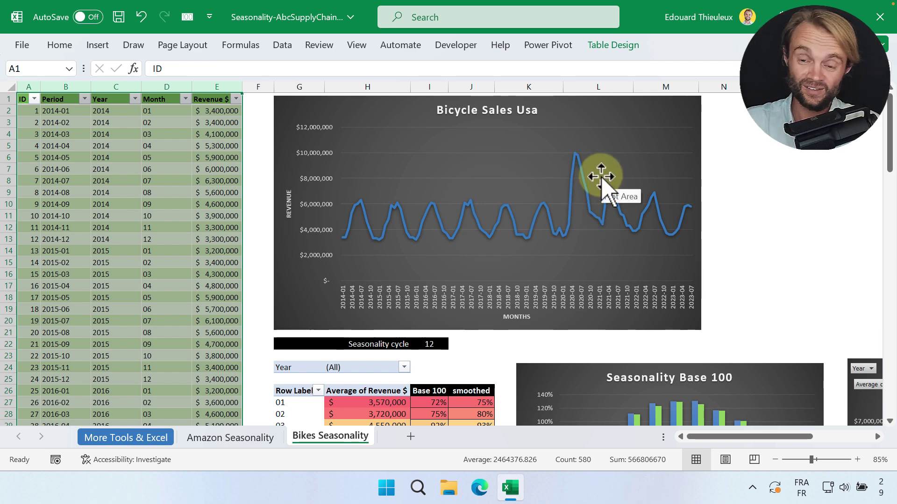
click(731, 180)
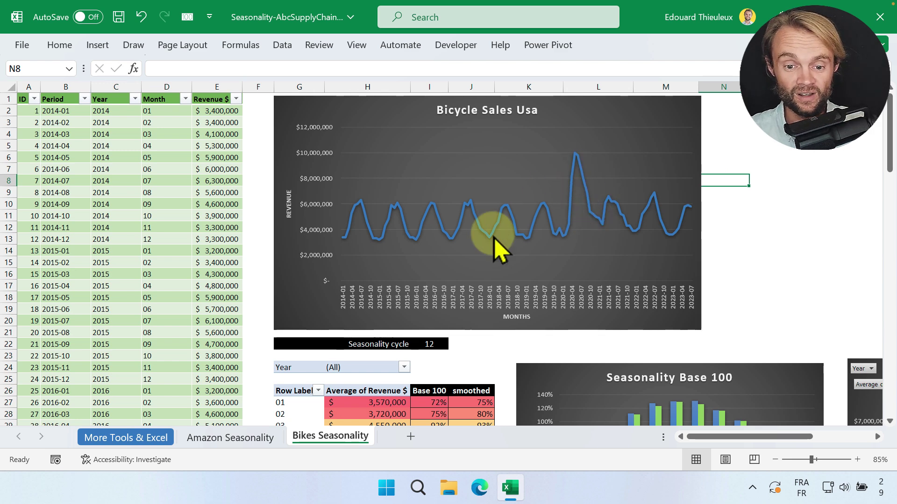
scroll(495, 241, down, 3)
scroll(510, 232, down, 1)
scroll(496, 243, up, 2)
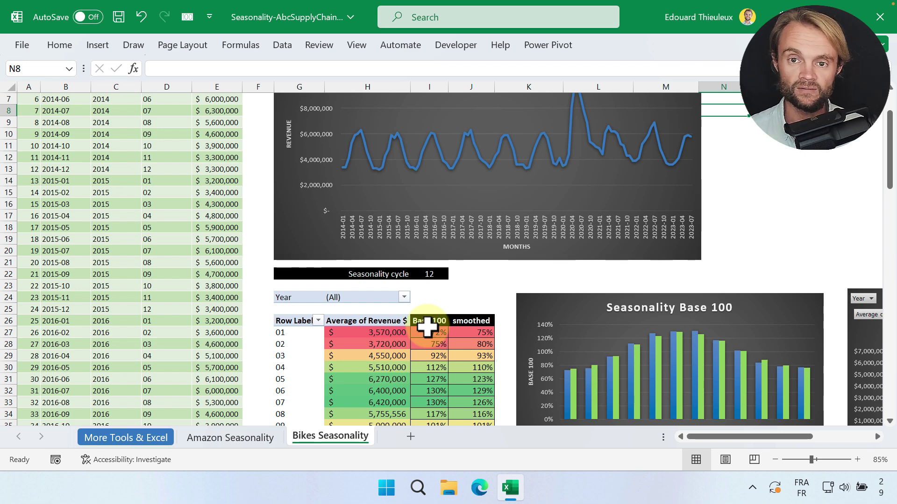
scroll(527, 250, up, 2)
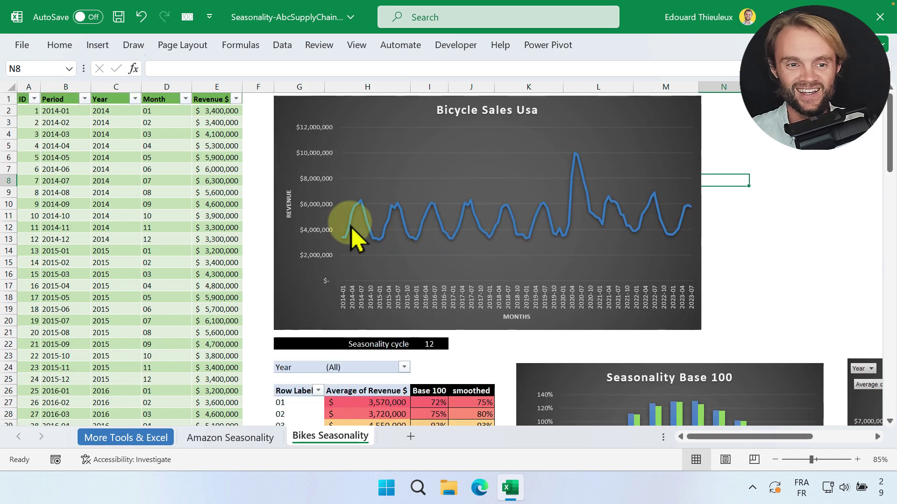
scroll(290, 231, down, 3)
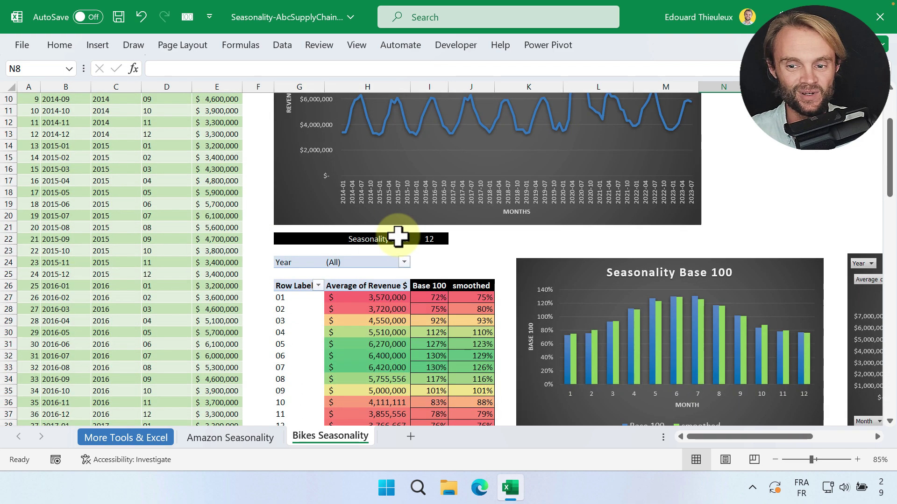
scroll(399, 243, up, 3)
- Insert a new pivot table from the bike sales table on this worksheet
click(117, 181)
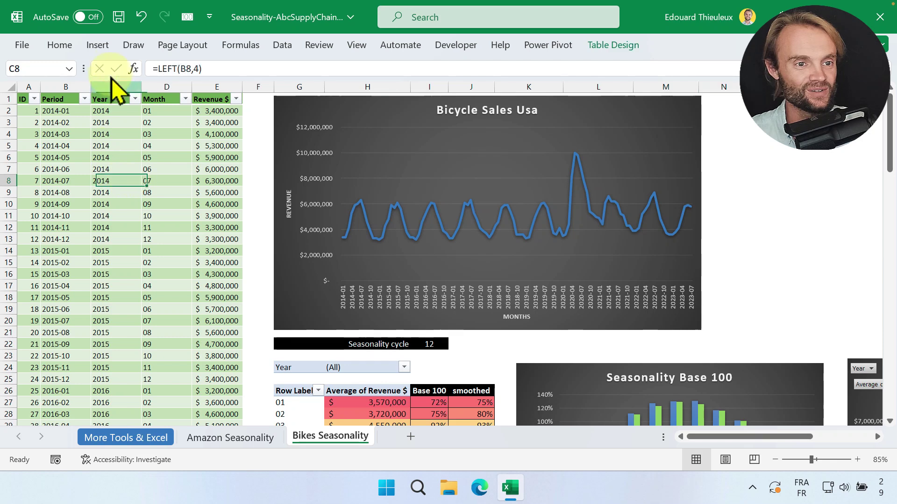
click(97, 44)
click(37, 93)
click(70, 123)
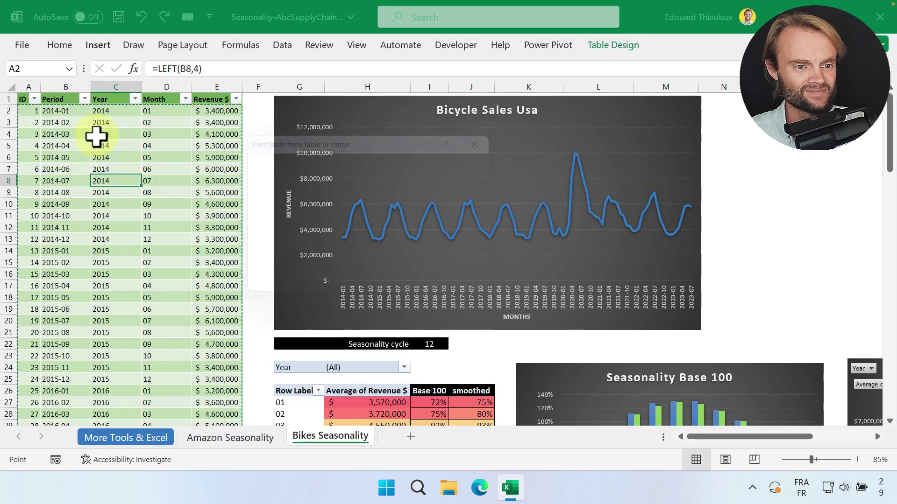
click(286, 224)
scroll(765, 149, up, 1)
click(422, 293)
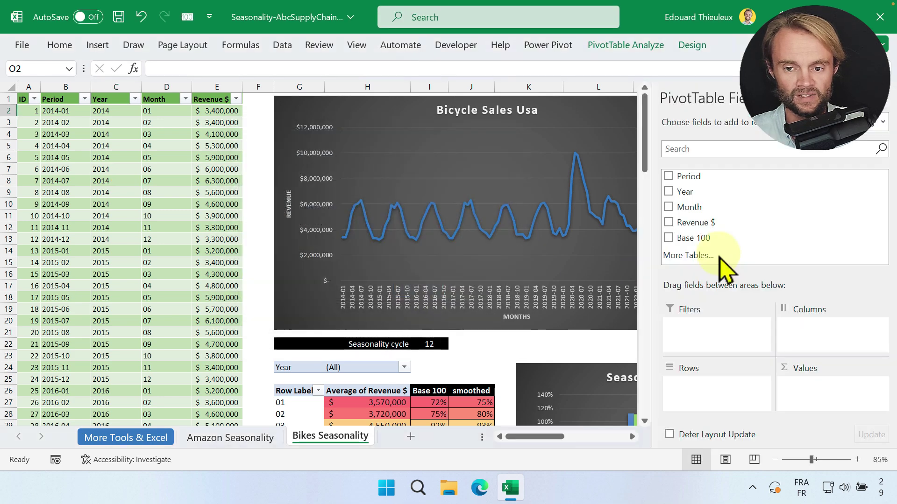
- Show average Revenue $ by Month in the pivot, with Year as a report filter
drag(694, 208, 680, 409)
drag(705, 225, 832, 401)
click(880, 386)
click(846, 370)
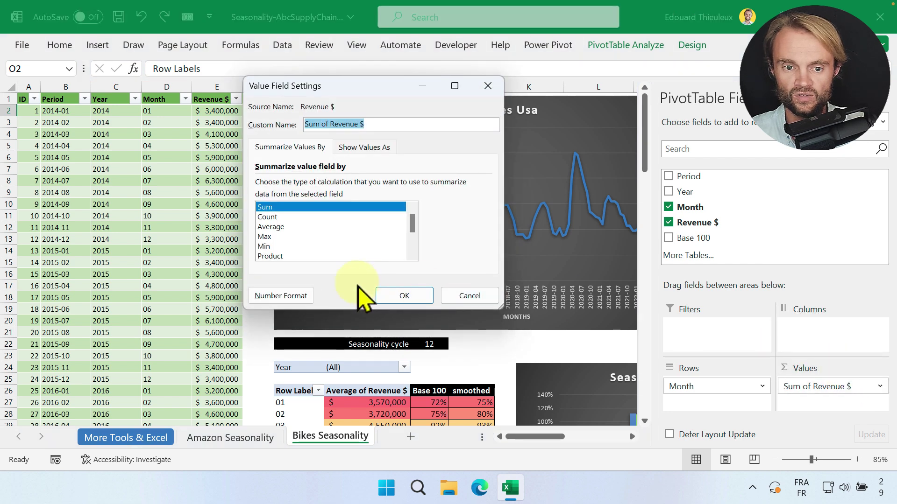
click(278, 228)
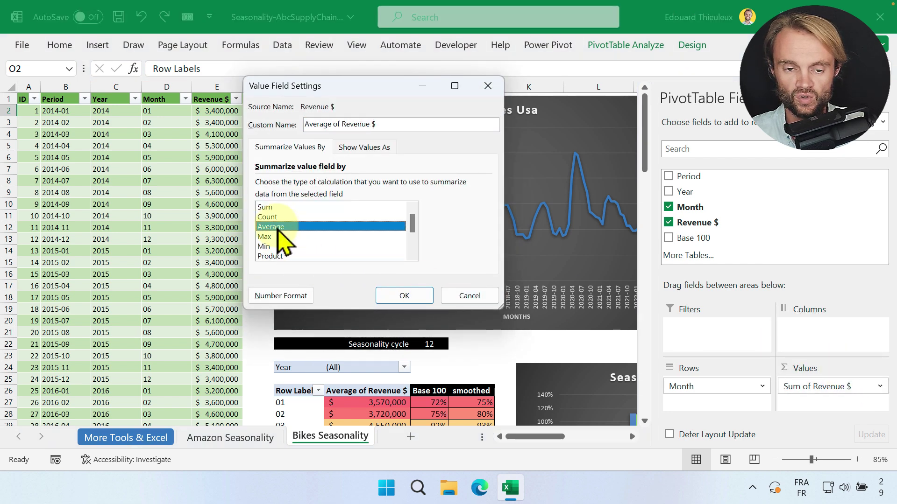
click(402, 295)
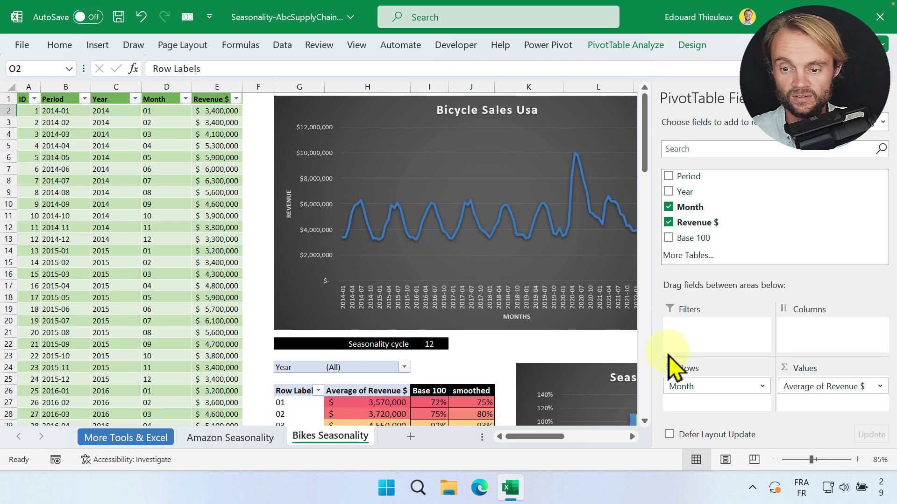
drag(682, 192, 704, 321)
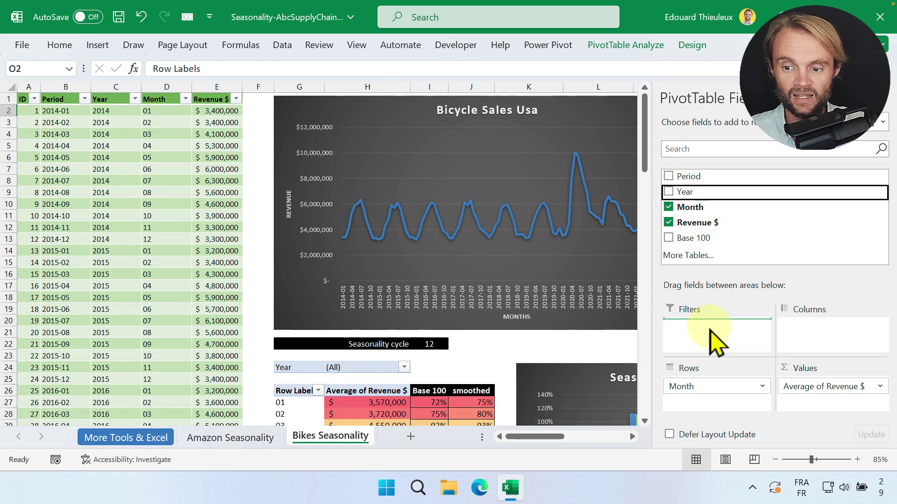
click(615, 355)
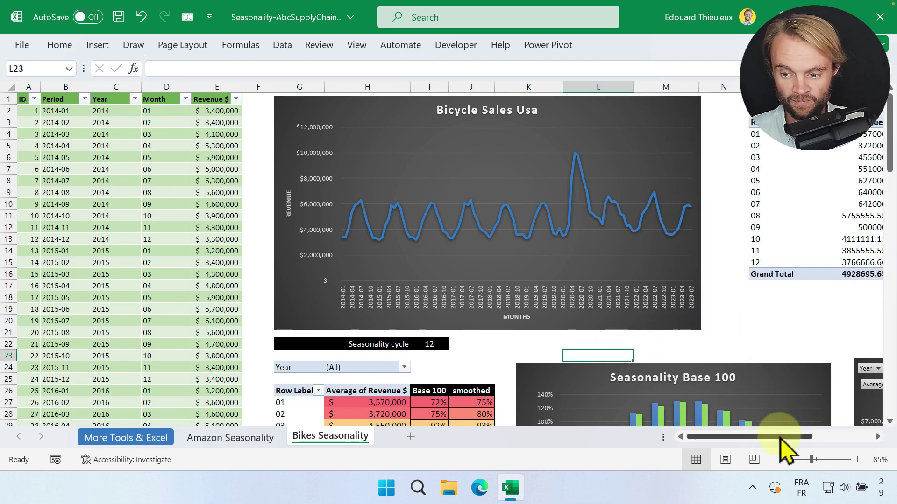
- Enter =P4/$P$16 in Q4 as a percentage and fill it down to Q15
drag(781, 436, 817, 436)
click(673, 135)
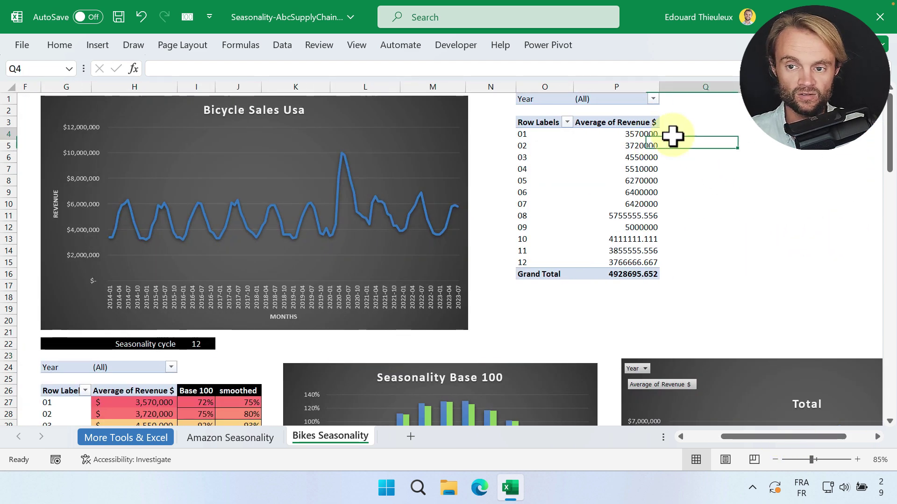
text(=)
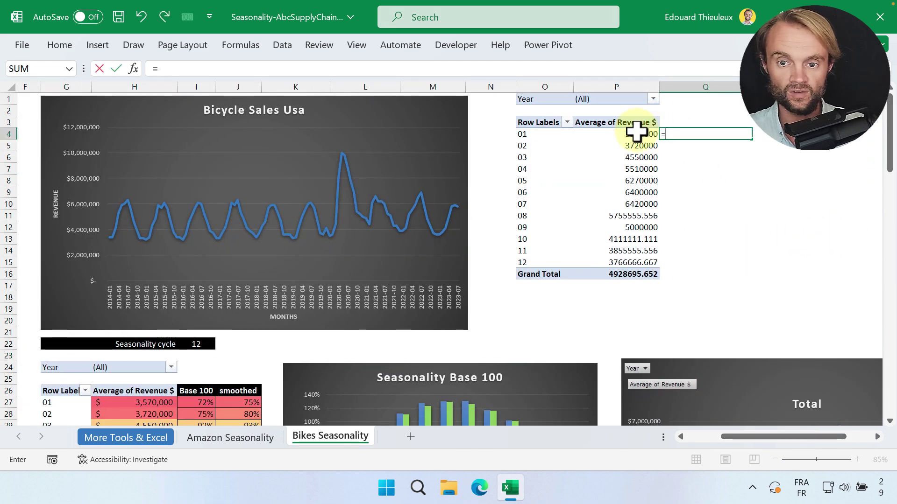
text(P4)
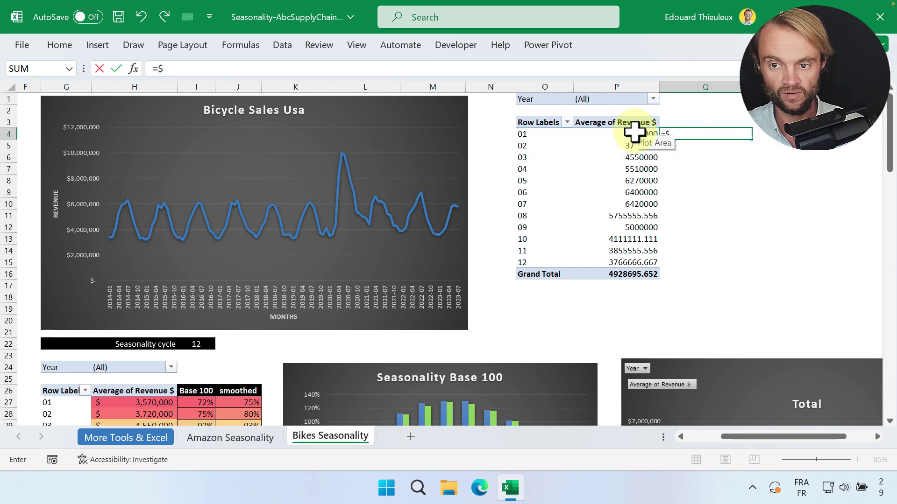
text(P4)
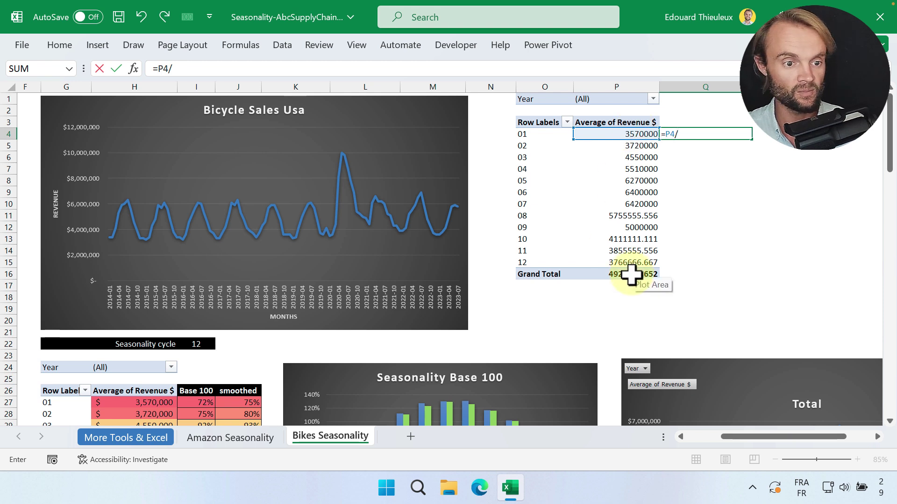
text(/P)
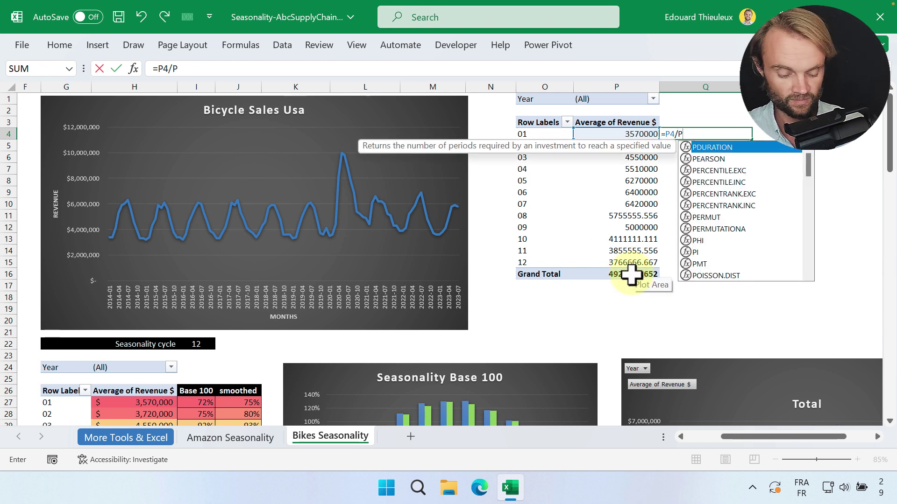
key(BackSpace)
text($P$16)
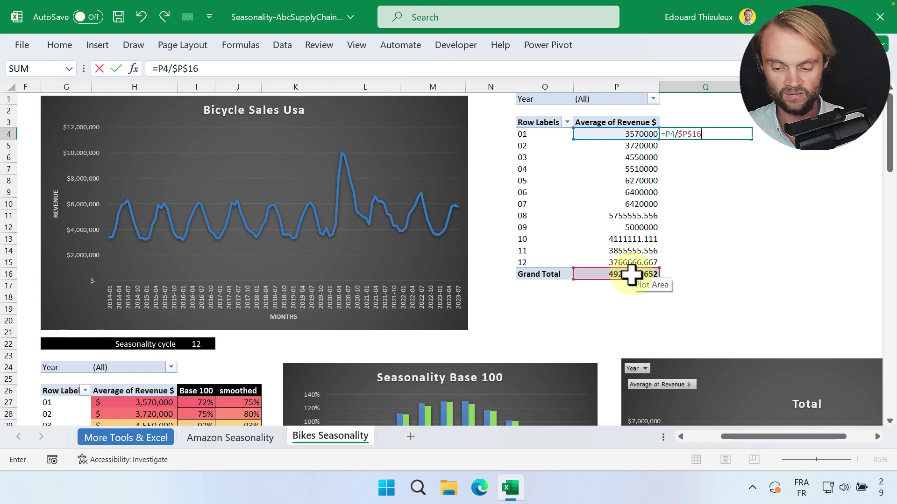
key(Return)
right_click(727, 135)
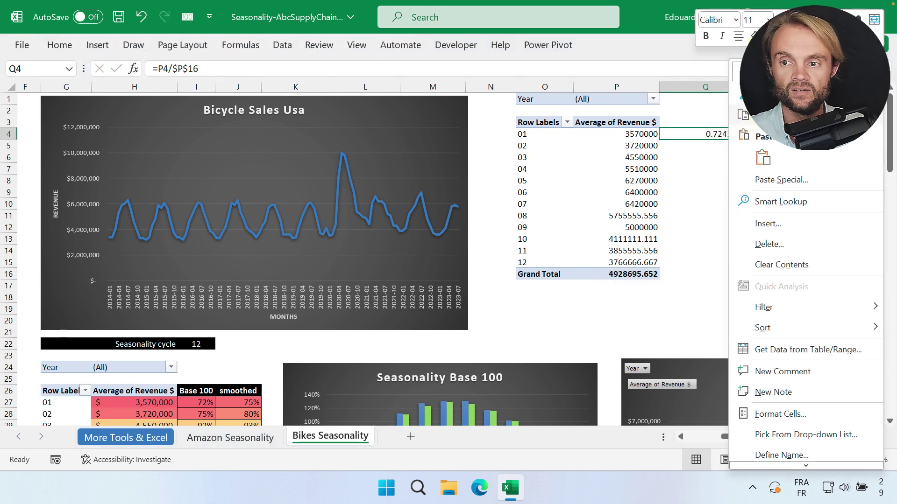
click(830, 19)
drag(752, 139, 721, 266)
- Label the column 'Base 100' in Q3 and select the percentages Q4:Q15
click(691, 123)
text(Bas)
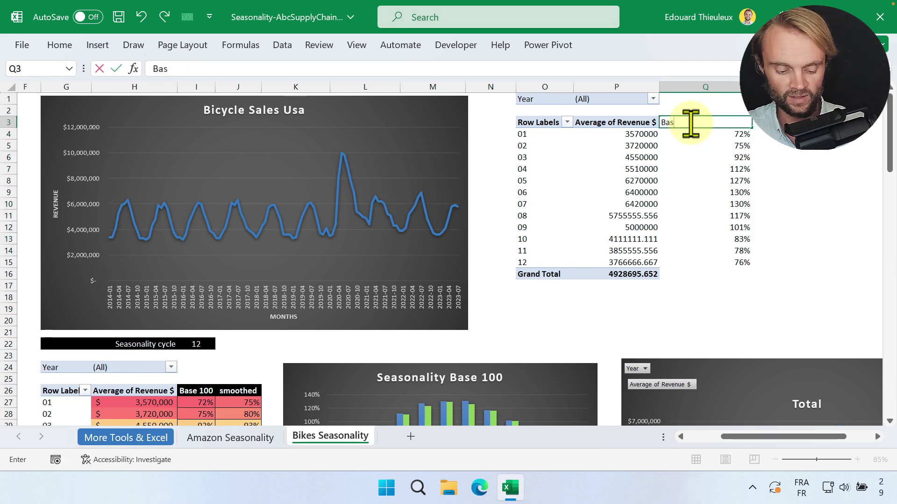
text(e 100)
key(Return)
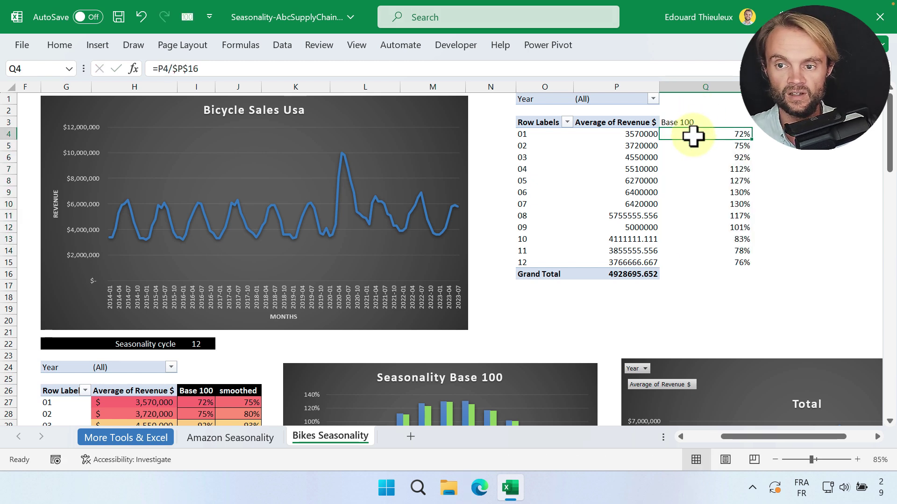
drag(692, 132, 684, 256)
right_click(692, 241)
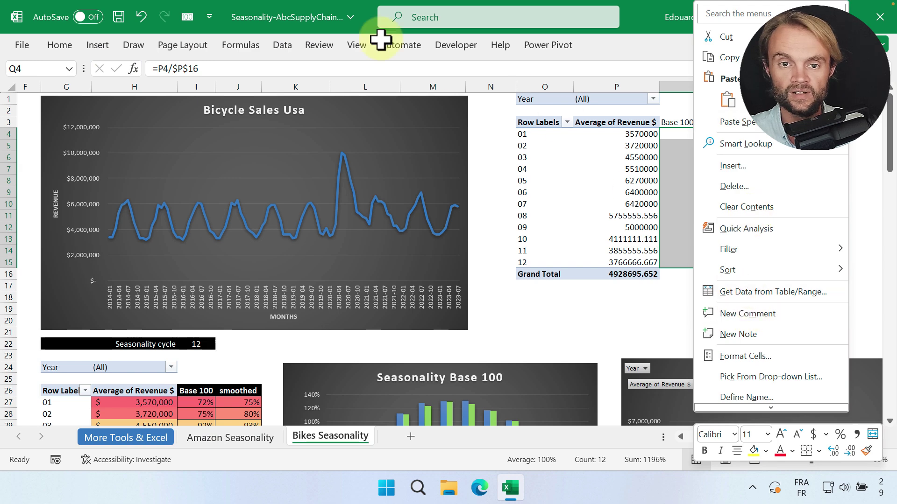
- Apply a Green-Yellow-Red colour scale to the Base 100 percentages
click(56, 45)
click(524, 91)
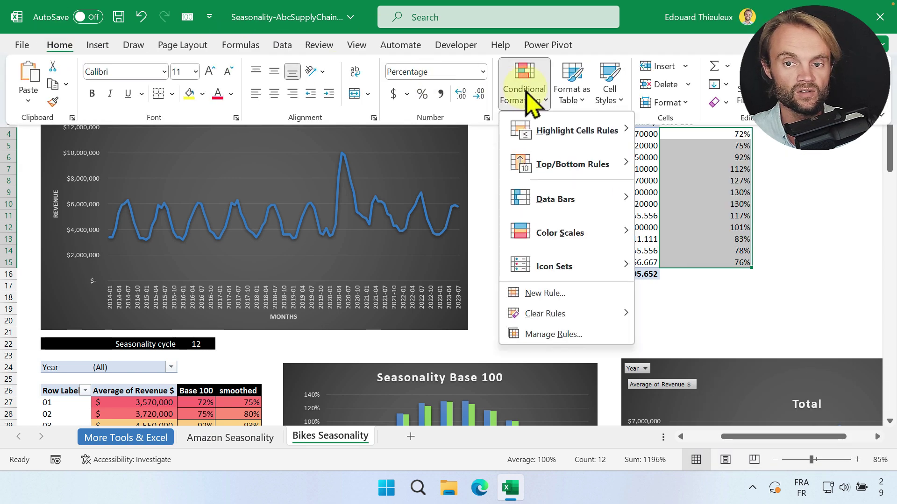
mouse_move(569, 241)
click(645, 225)
click(766, 208)
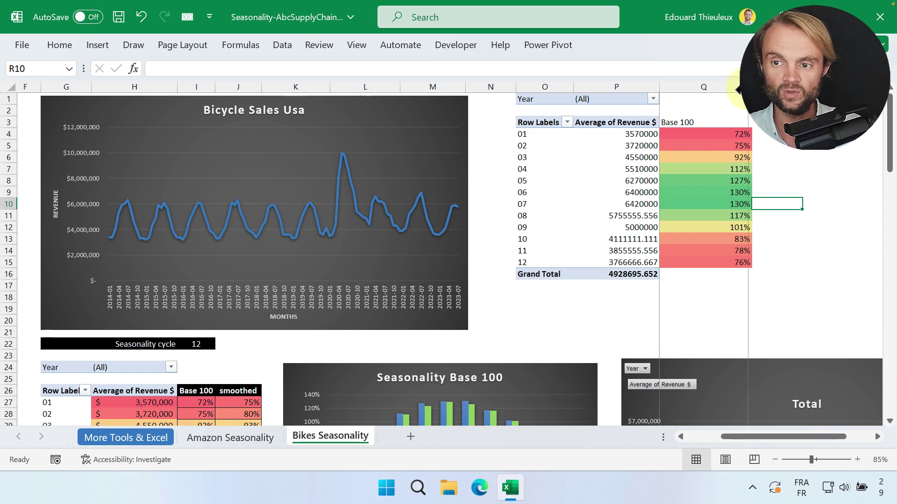
- Narrow column Q and check the formulas in Q9 and Q10
drag(737, 89, 731, 94)
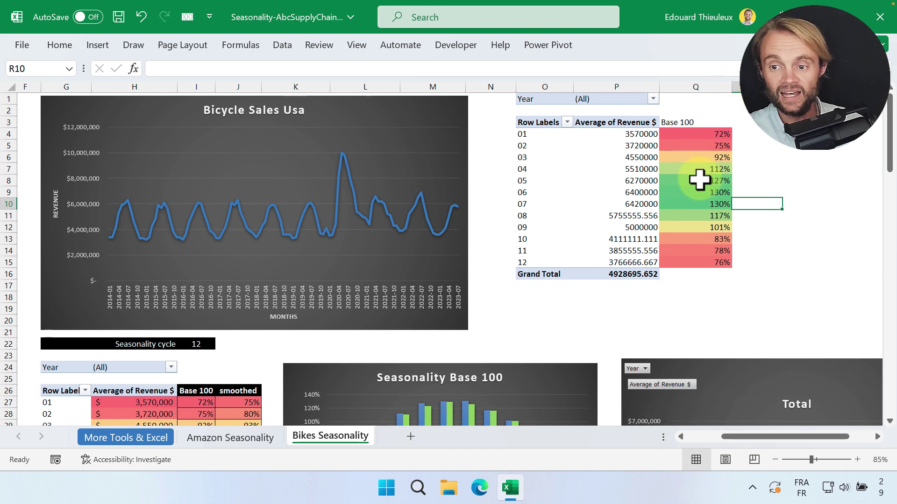
click(705, 194)
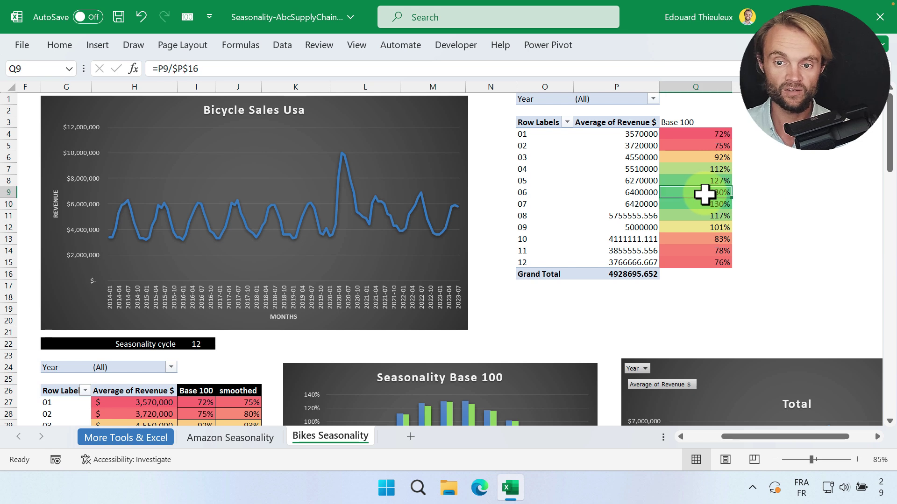
click(701, 202)
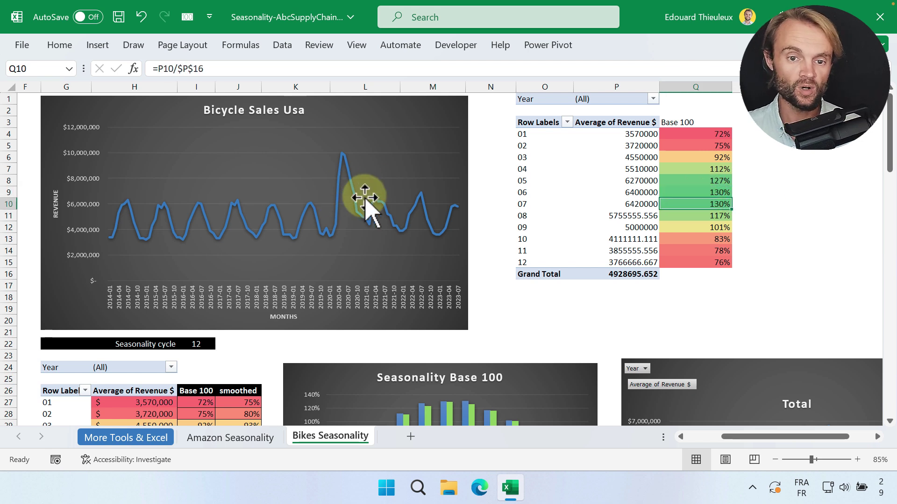
- Set the pivot's Year filter to multiple items, leaving 2020 unticked
mouse_move(354, 191)
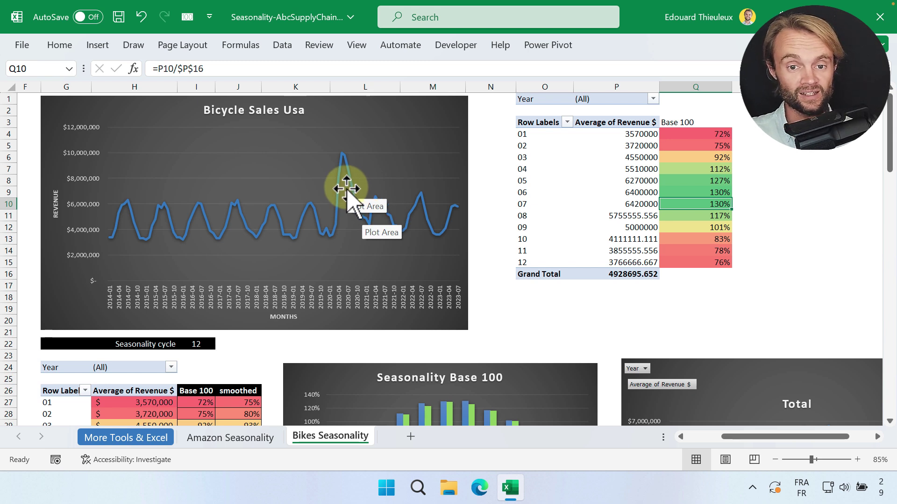
mouse_move(357, 206)
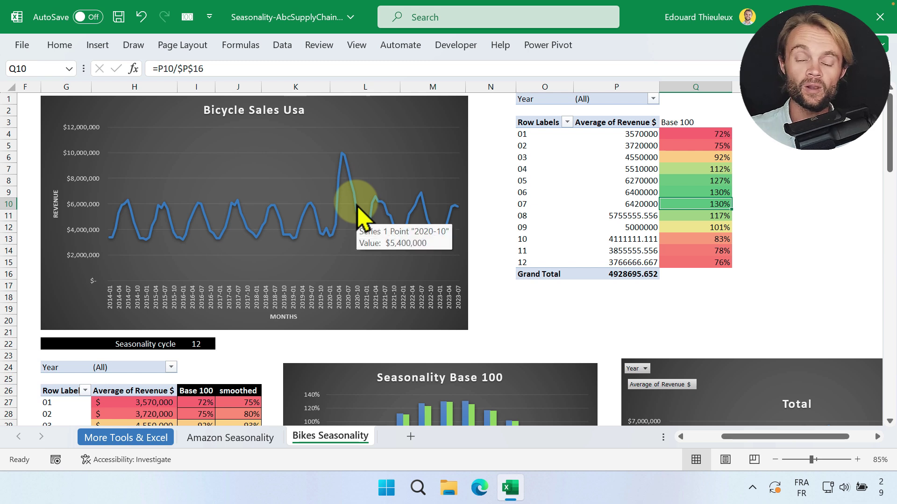
click(653, 100)
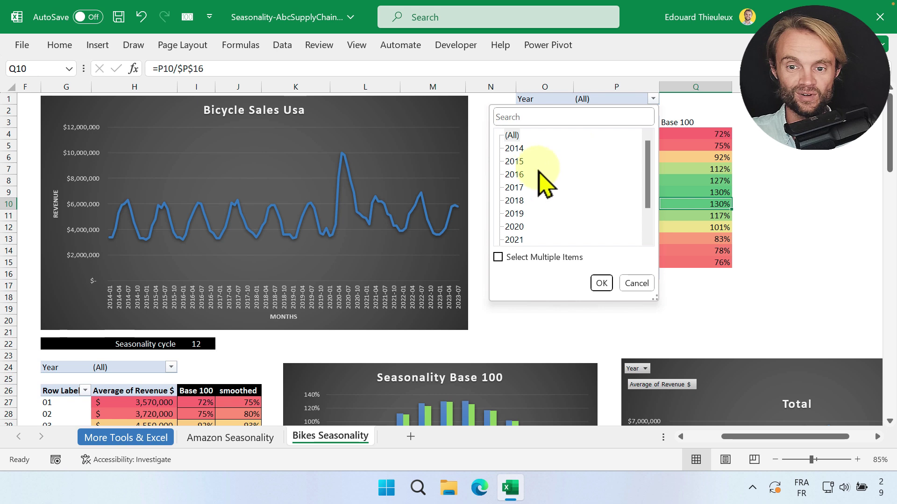
click(499, 257)
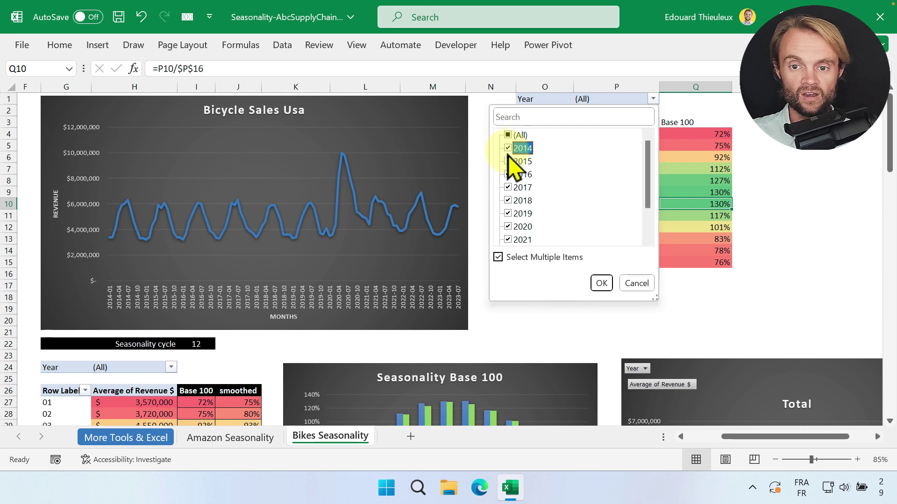
scroll(537, 229, down, 1)
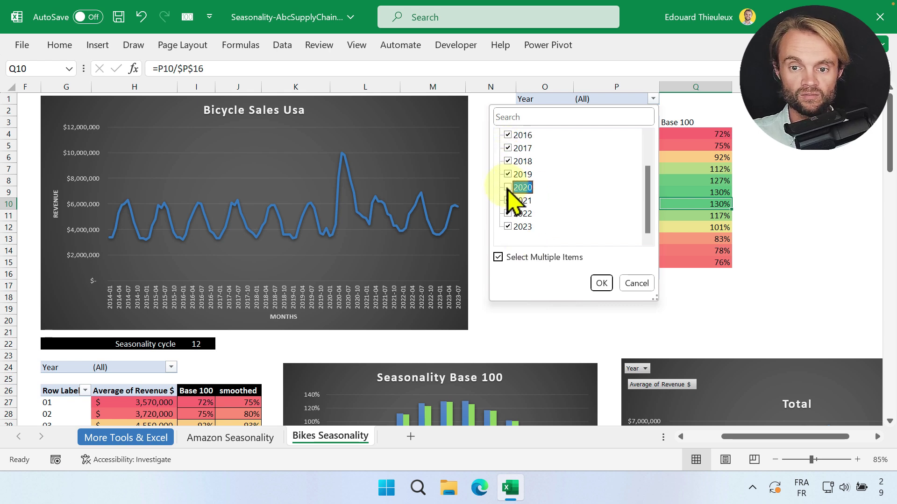
click(602, 283)
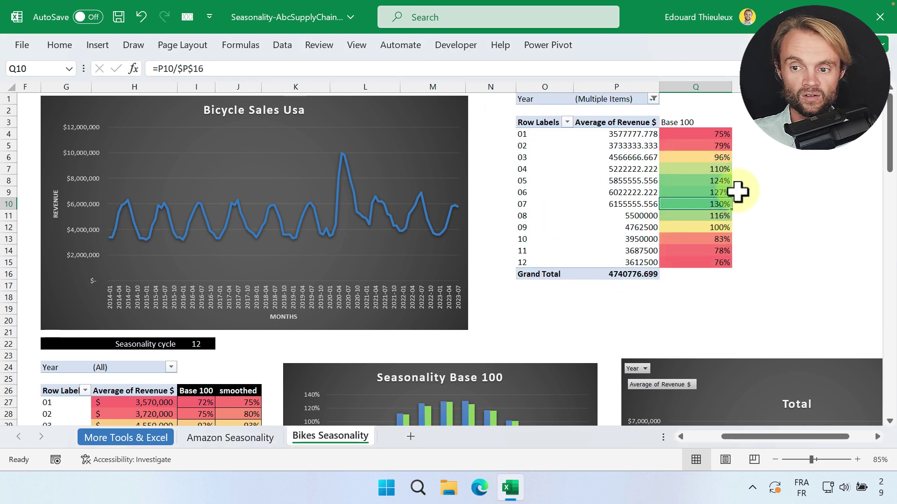
drag(710, 170, 714, 252)
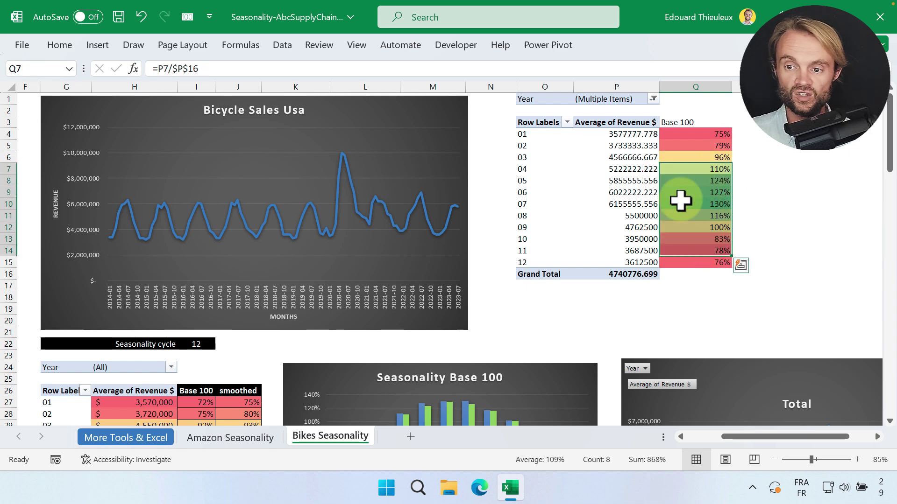
drag(744, 437, 709, 438)
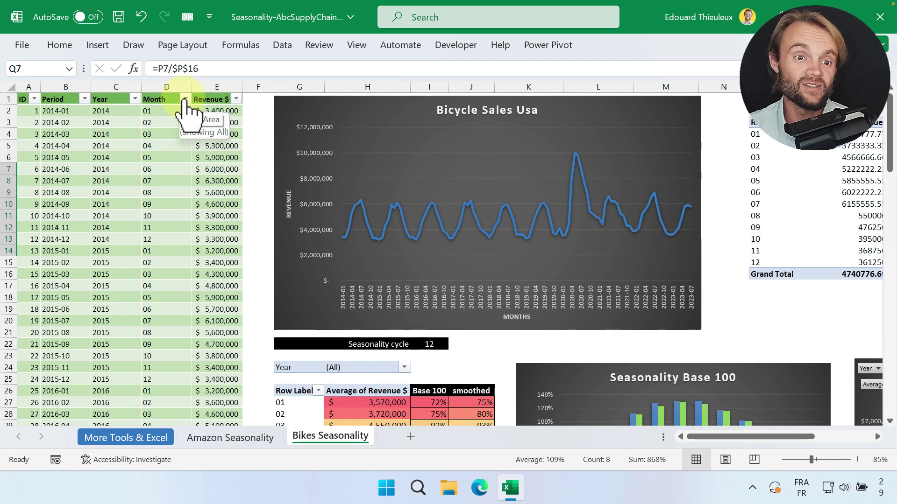
- Filter the sales table's Year column to exclude 2020 and 2021
click(135, 98)
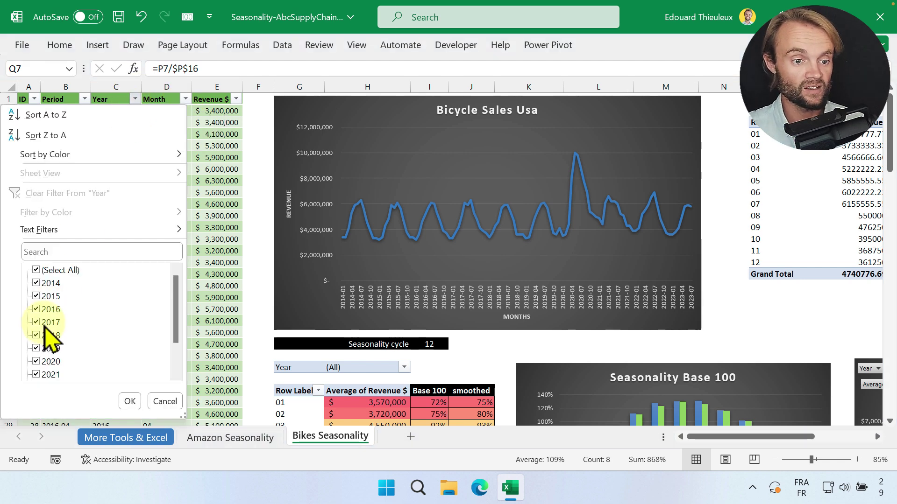
scroll(51, 336, down, 2)
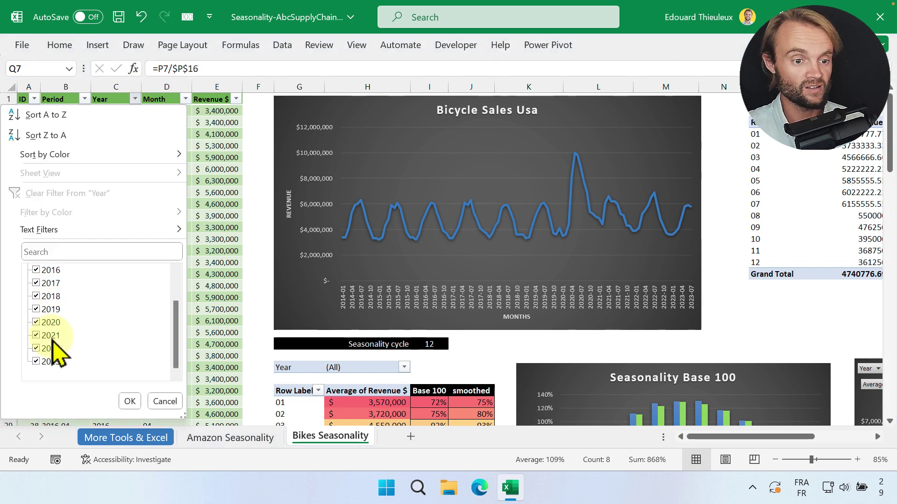
click(130, 402)
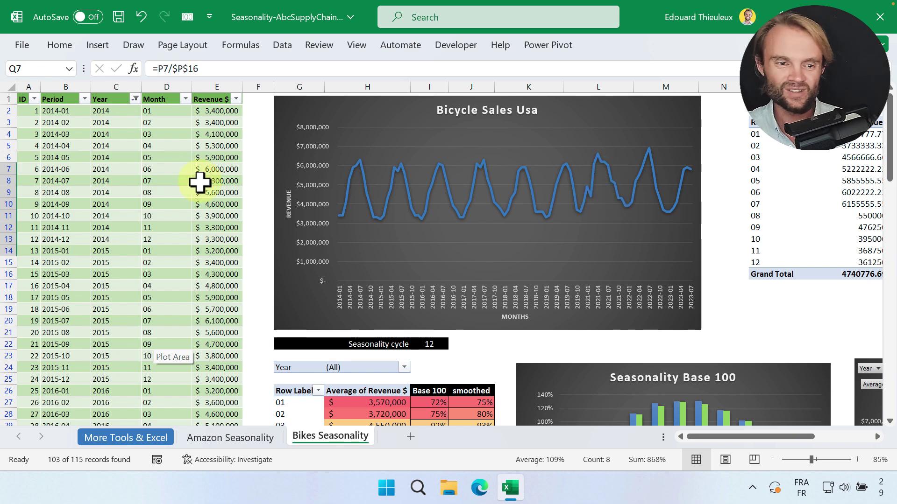
click(135, 98)
scroll(44, 362, down, 2)
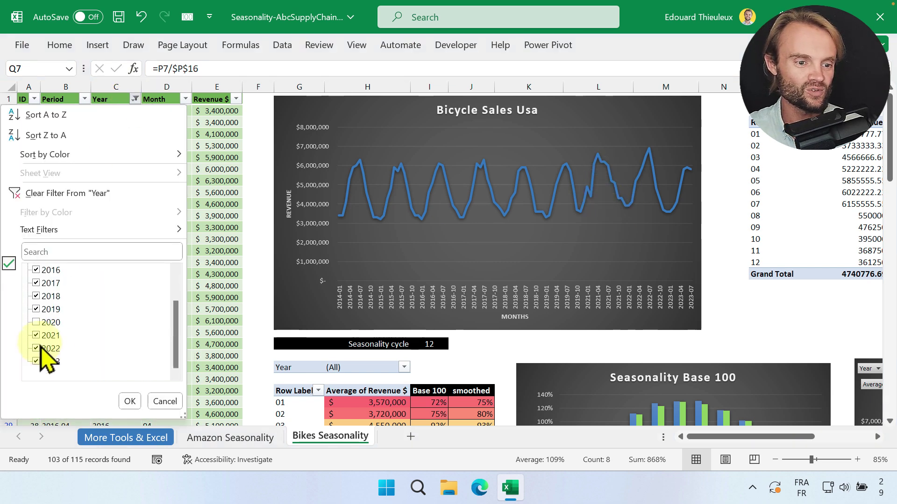
click(42, 336)
click(130, 401)
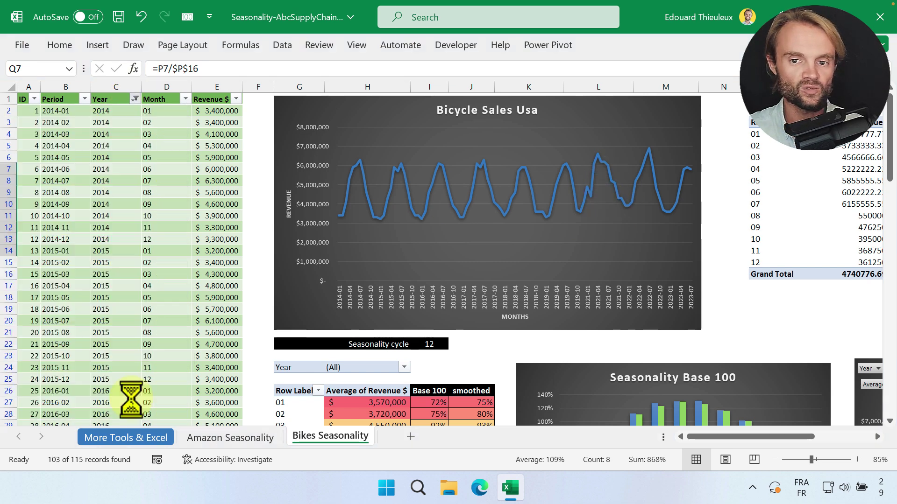
- Update the pivot's Year report filter to also exclude 2020 and 2021
drag(729, 437, 787, 438)
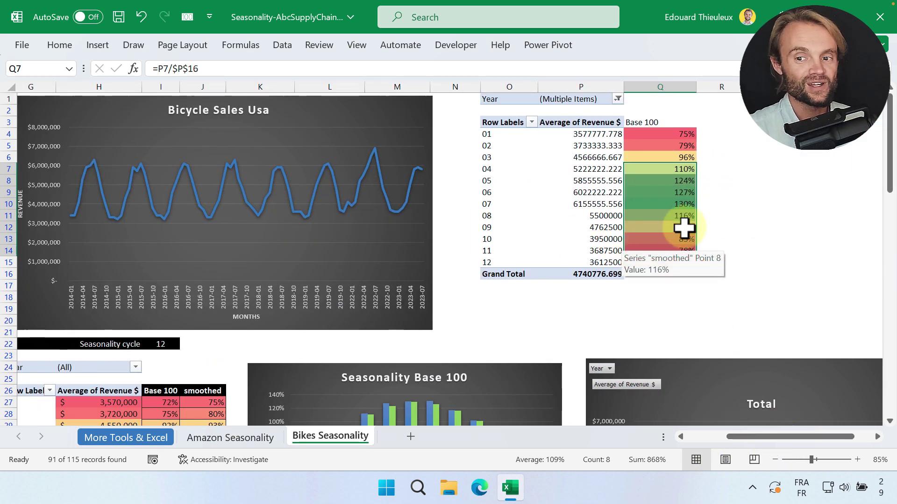
click(618, 98)
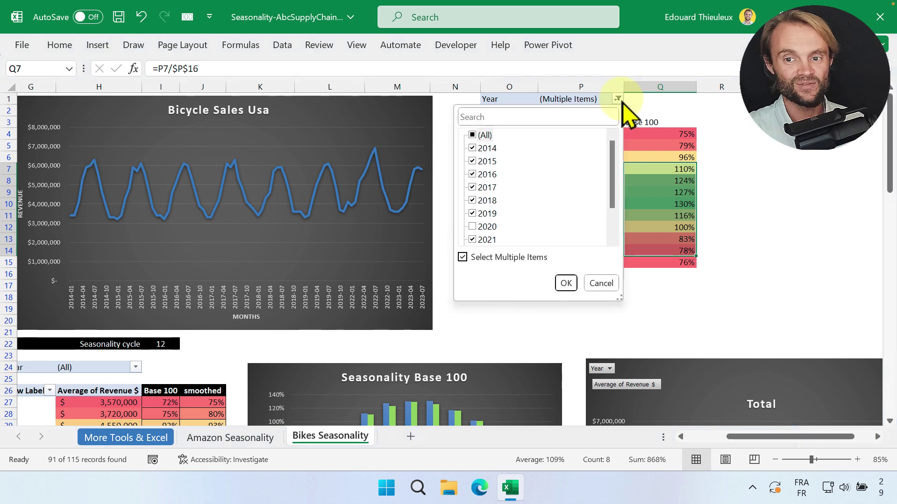
scroll(497, 236, down, 1)
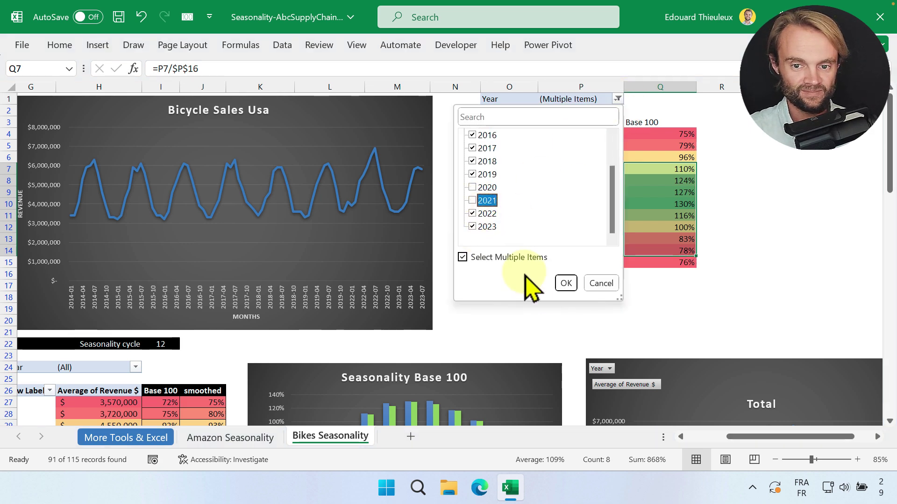
click(566, 284)
drag(683, 139, 672, 251)
drag(756, 437, 721, 438)
scroll(589, 334, down, 2)
scroll(467, 265, down, 2)
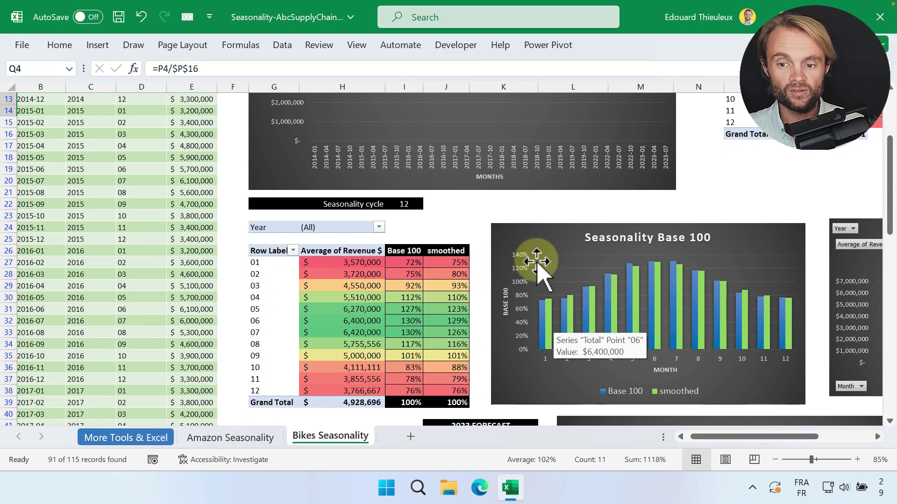
scroll(505, 266, down, 3)
scroll(506, 275, down, 3)
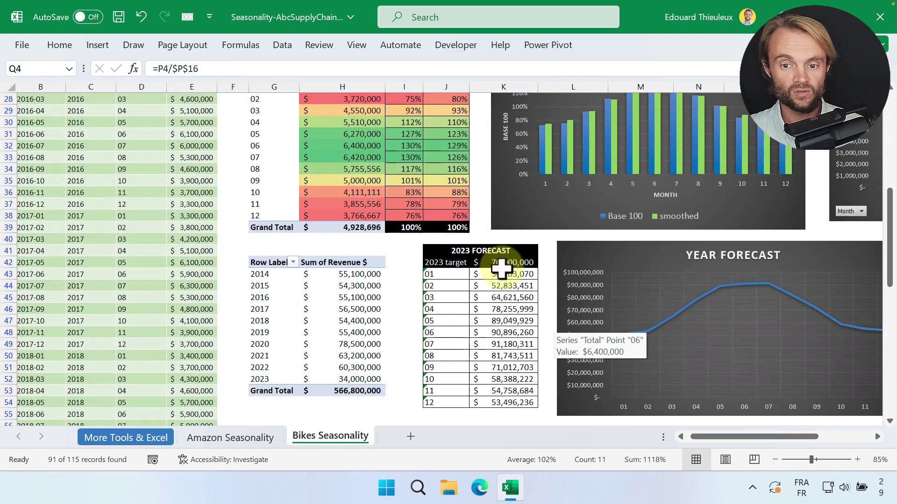
drag(351, 275, 357, 379)
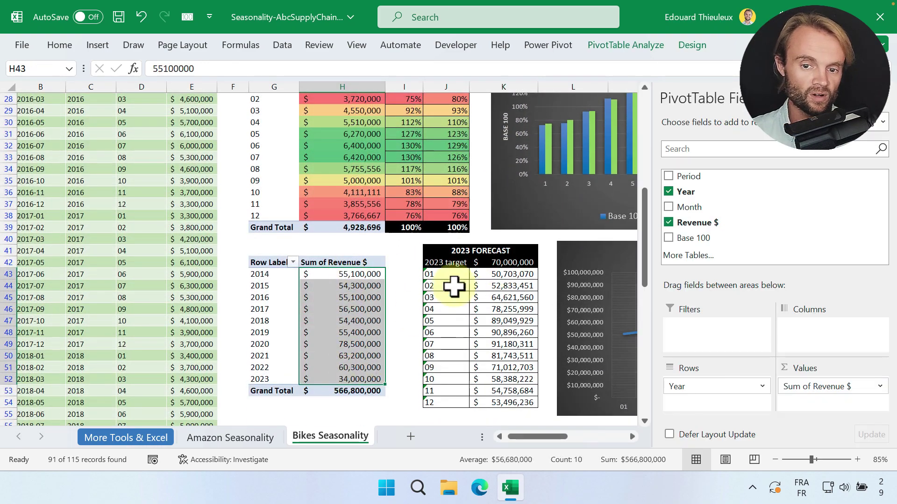
click(508, 262)
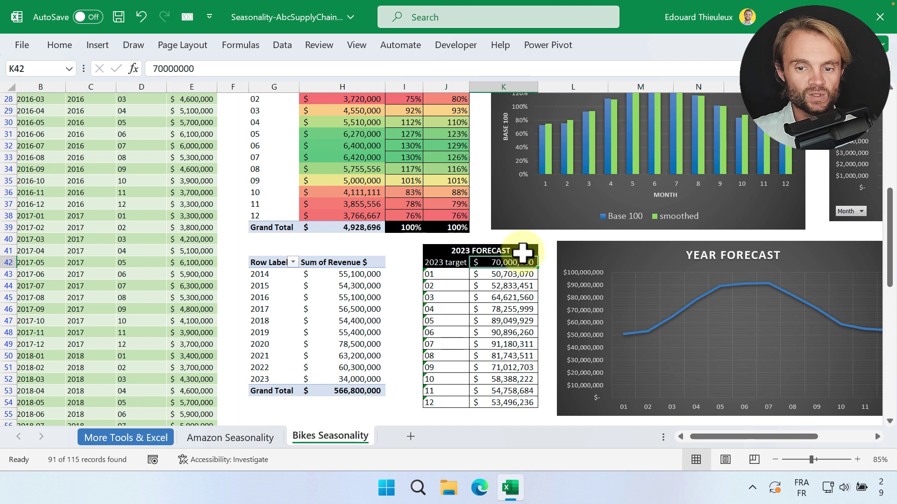
click(516, 272)
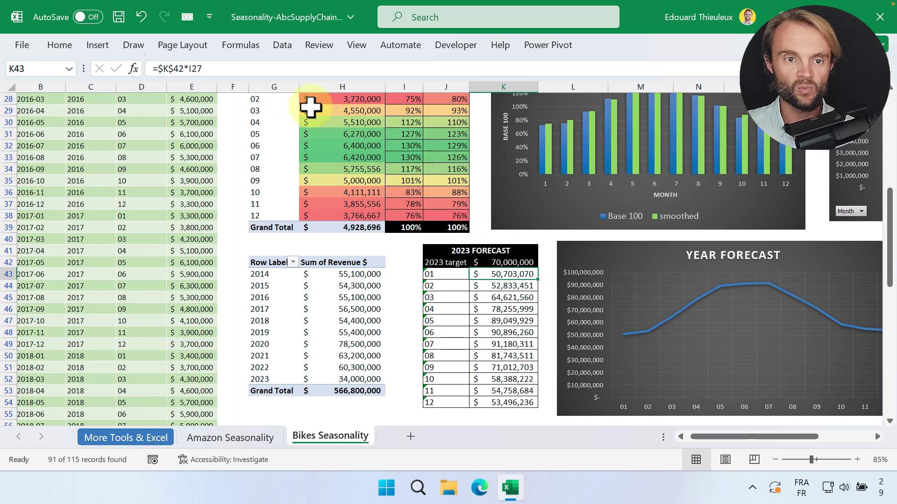
click(174, 69)
scroll(467, 229, up, 3)
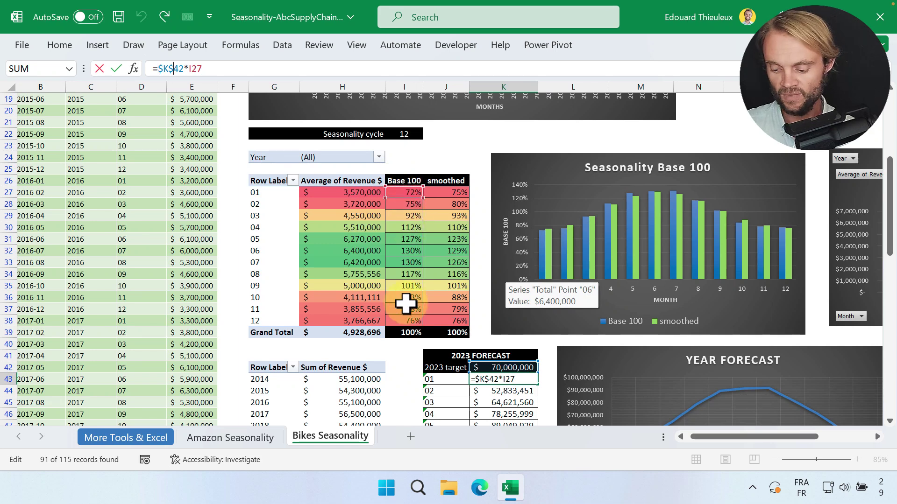
key(Return)
scroll(456, 267, up, 4)
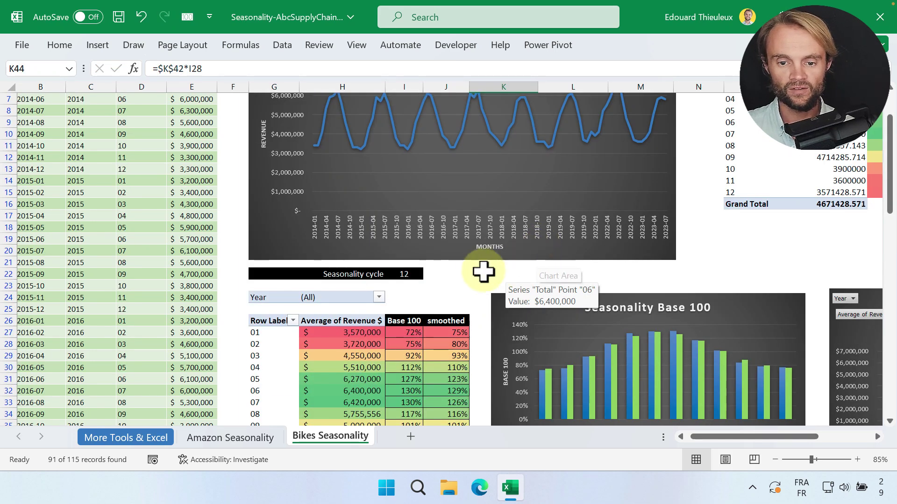
scroll(467, 296, down, 2)
scroll(444, 257, up, 3)
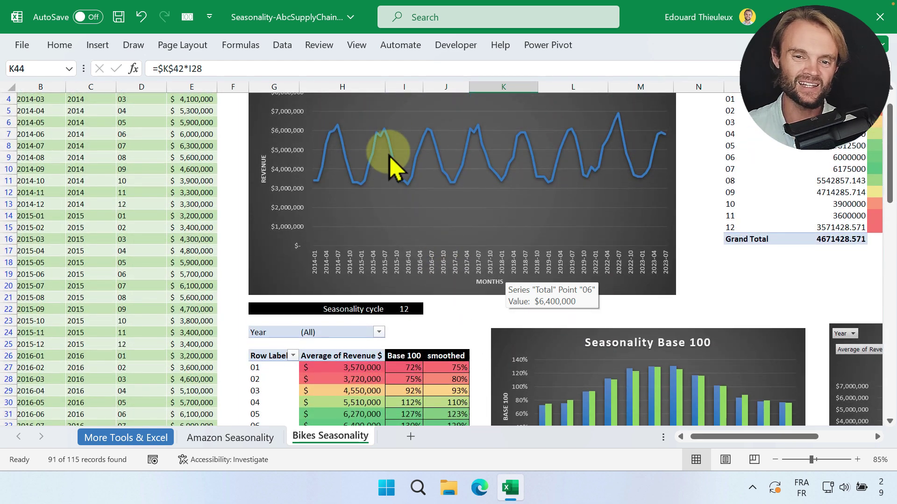
mouse_move(389, 157)
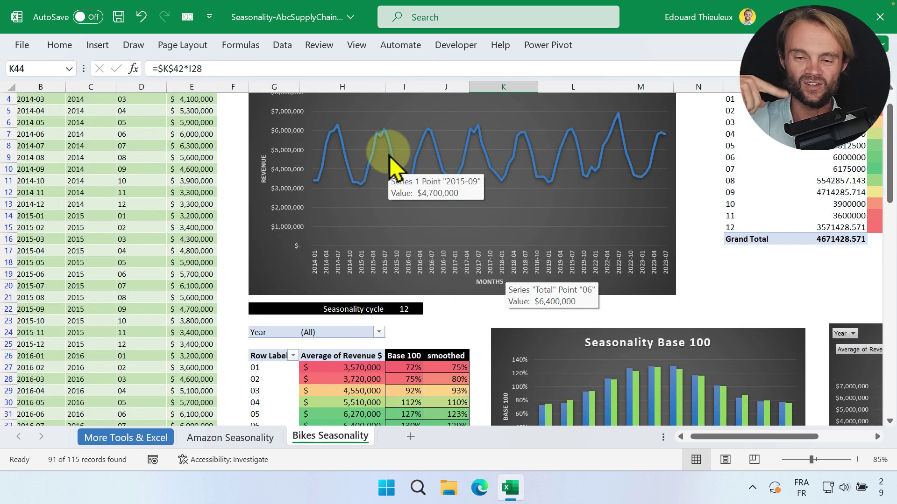
scroll(419, 274, down, 2)
click(446, 279)
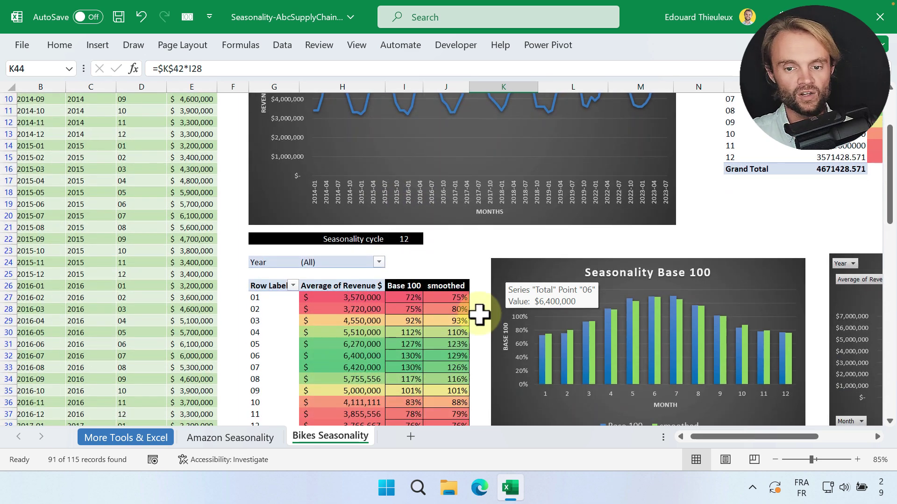
scroll(481, 316, down, 2)
scroll(481, 316, left, 1)
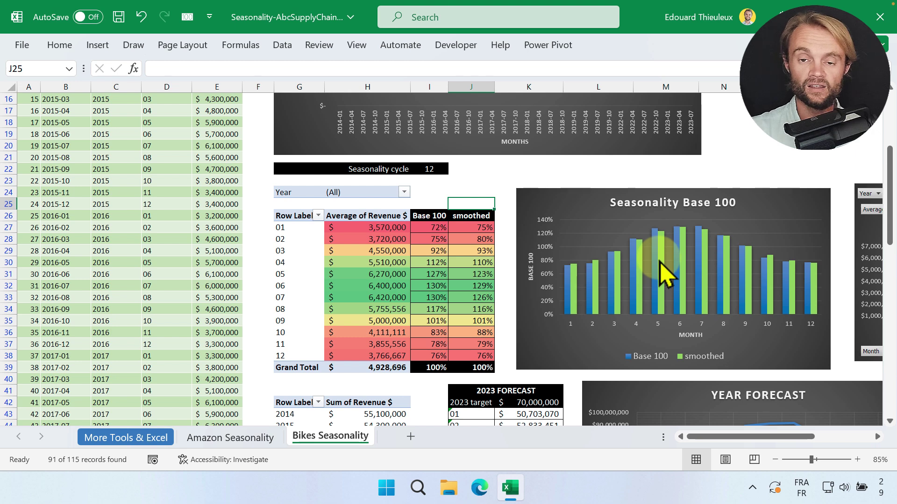
mouse_move(660, 262)
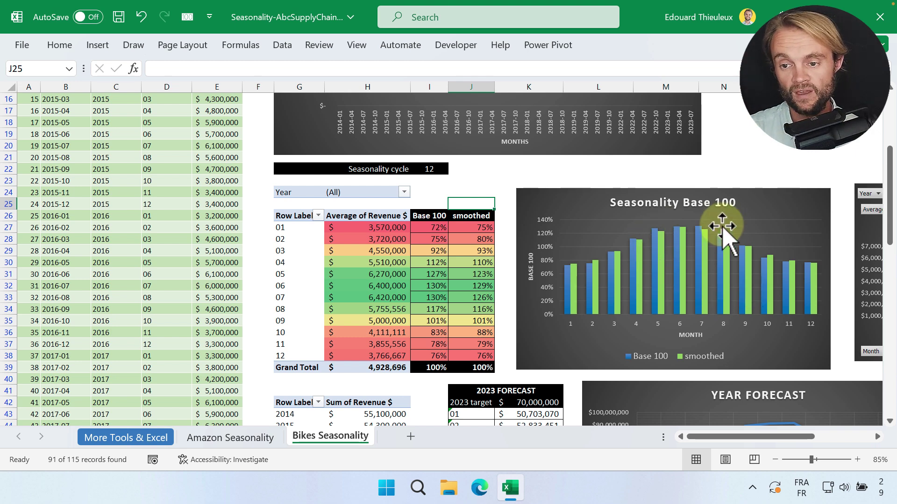
scroll(369, 224, up, 3)
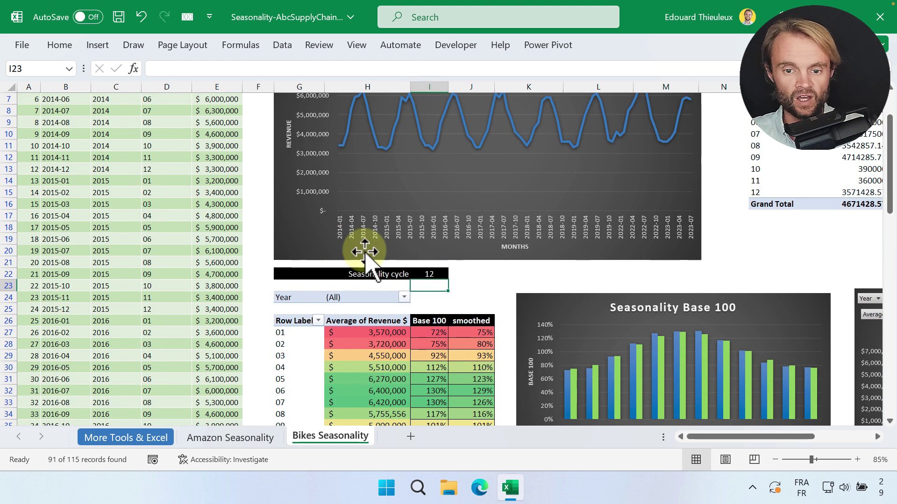
click(428, 275)
scroll(248, 168, up, 2)
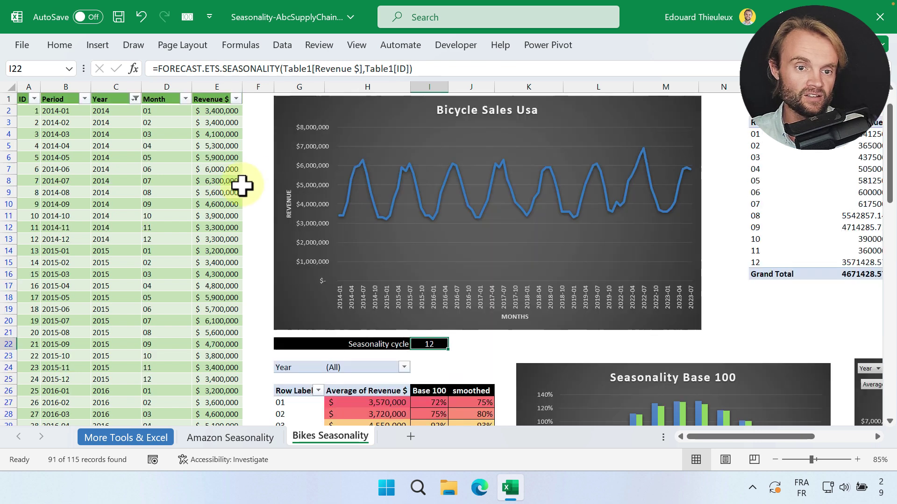
click(312, 68)
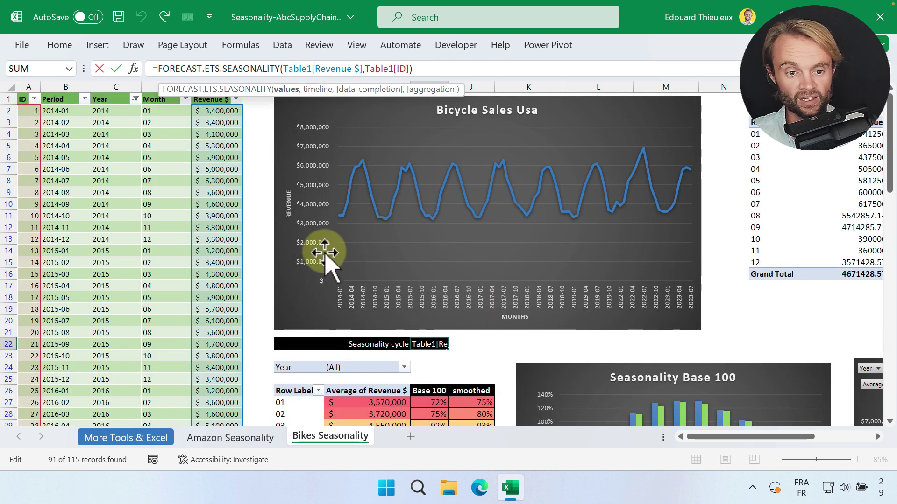
key(Escape)
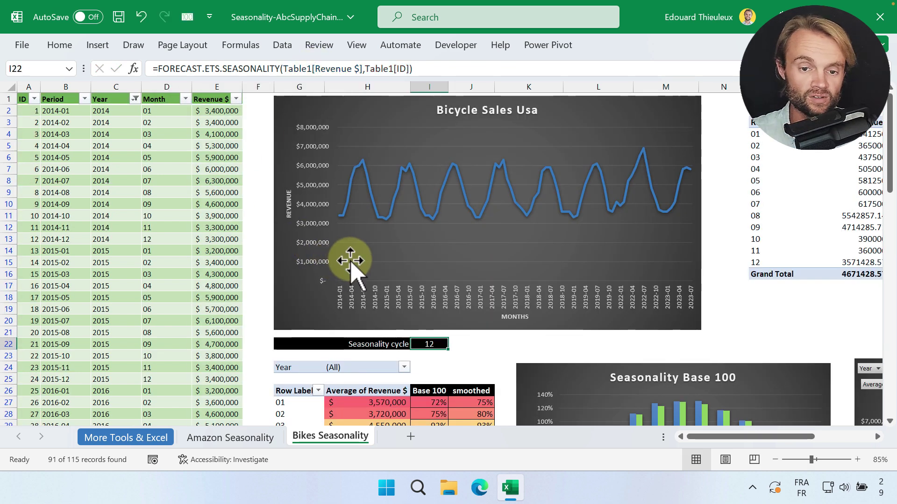